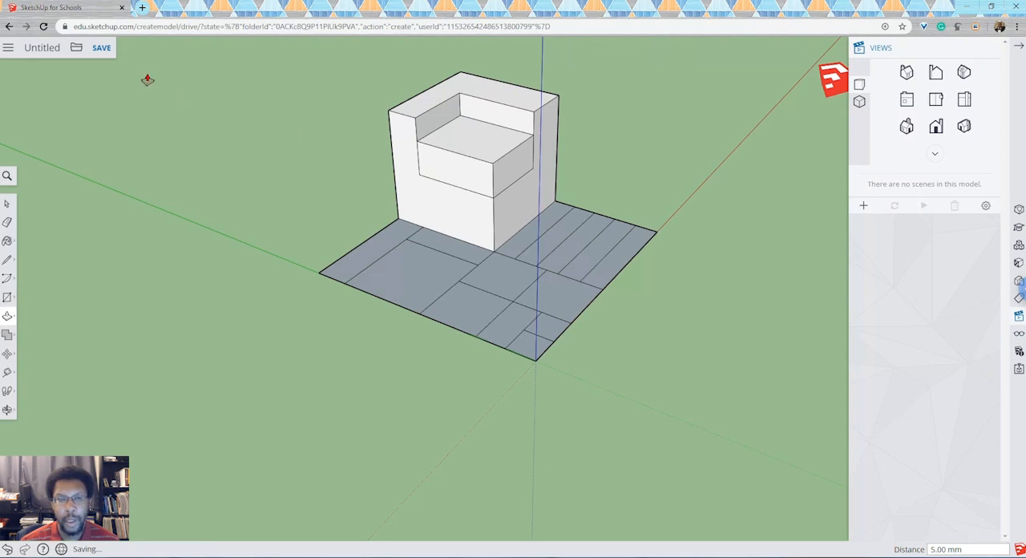
- Start a new model without saving changes to the current one, and delete the default human figure
click(77, 47)
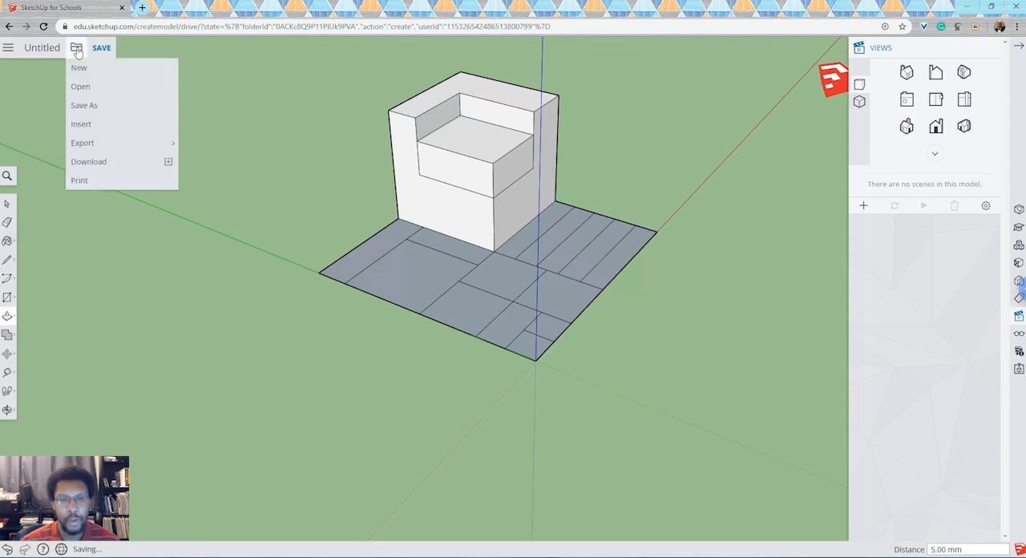
click(97, 70)
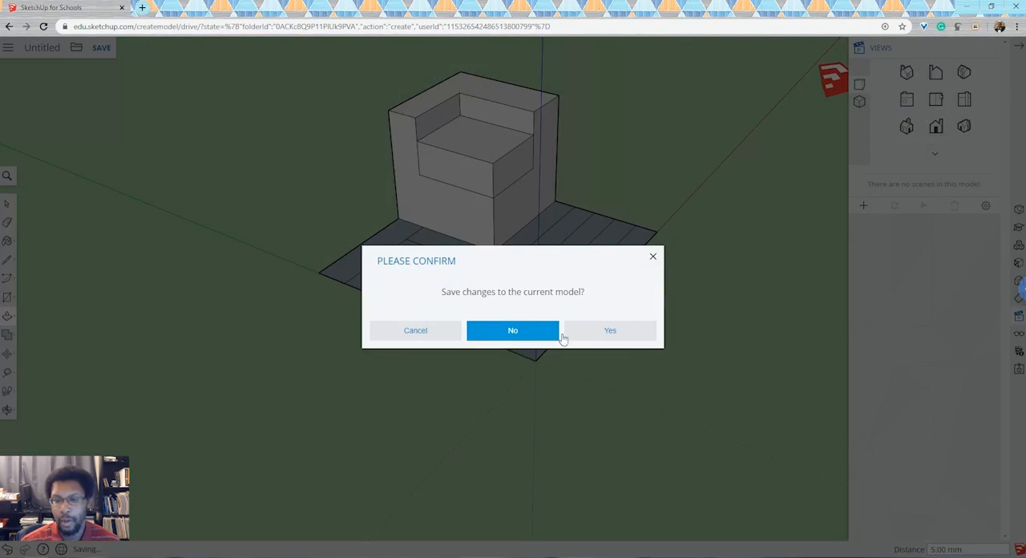
click(542, 337)
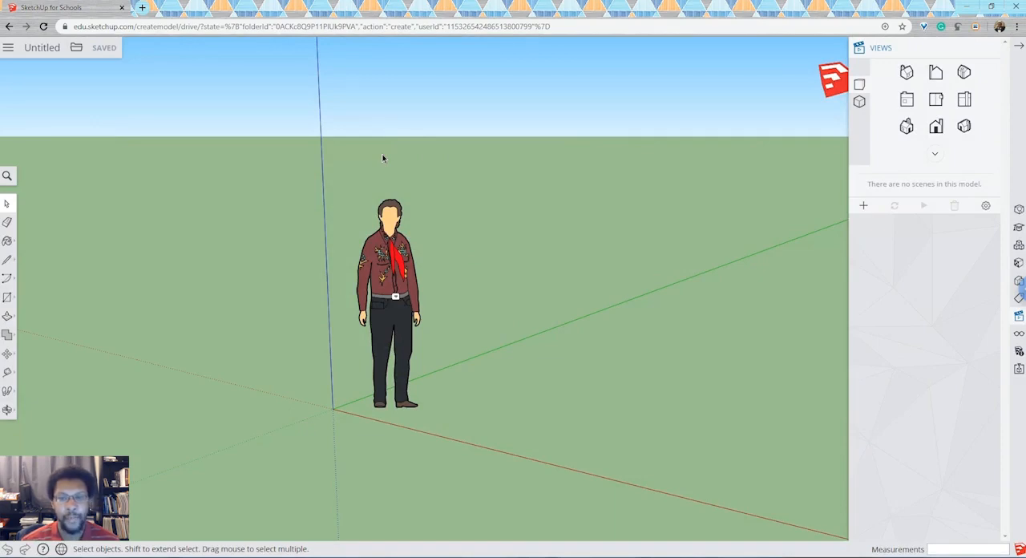
click(394, 295)
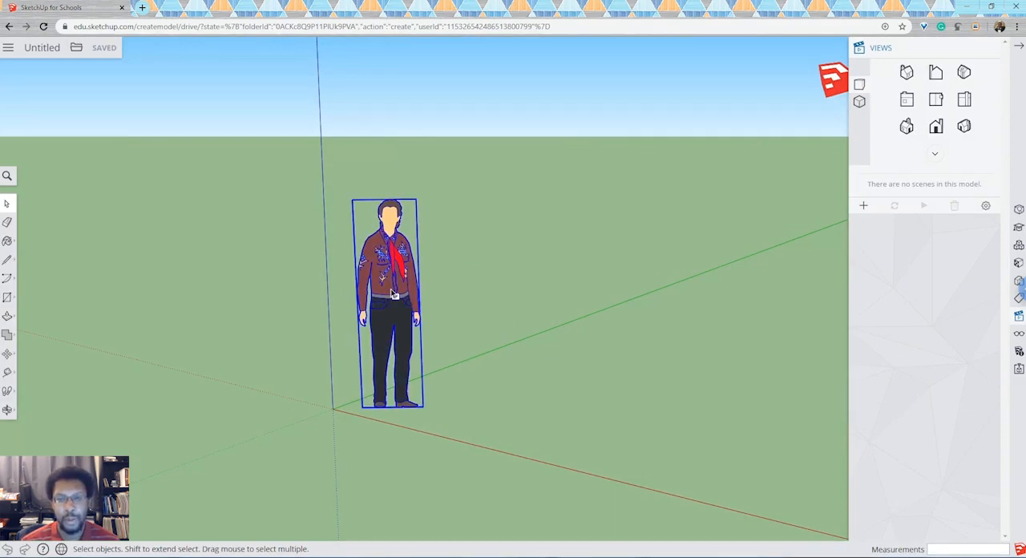
key(Delete)
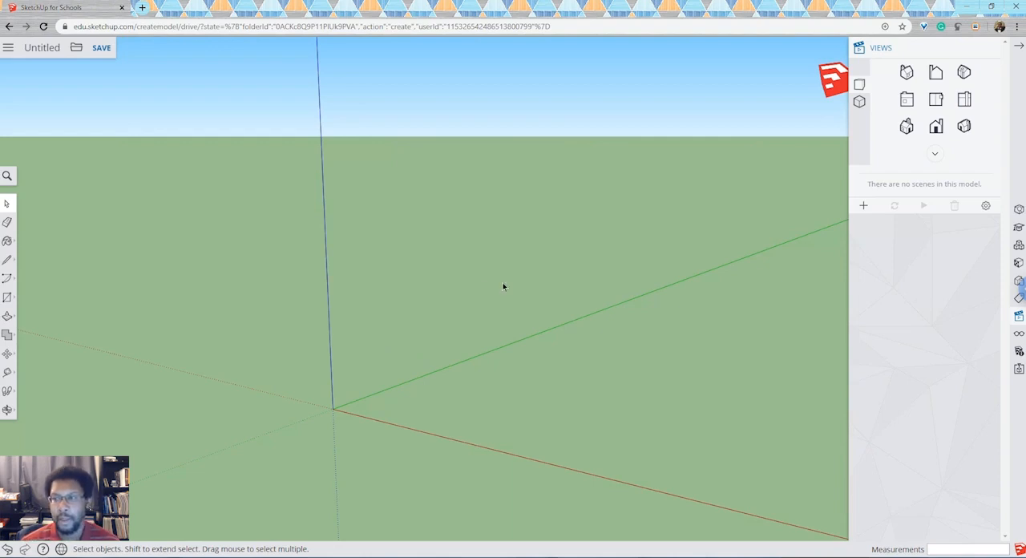
- Set the model's length units to millimetres with two-decimal precision (0.00)
click(989, 49)
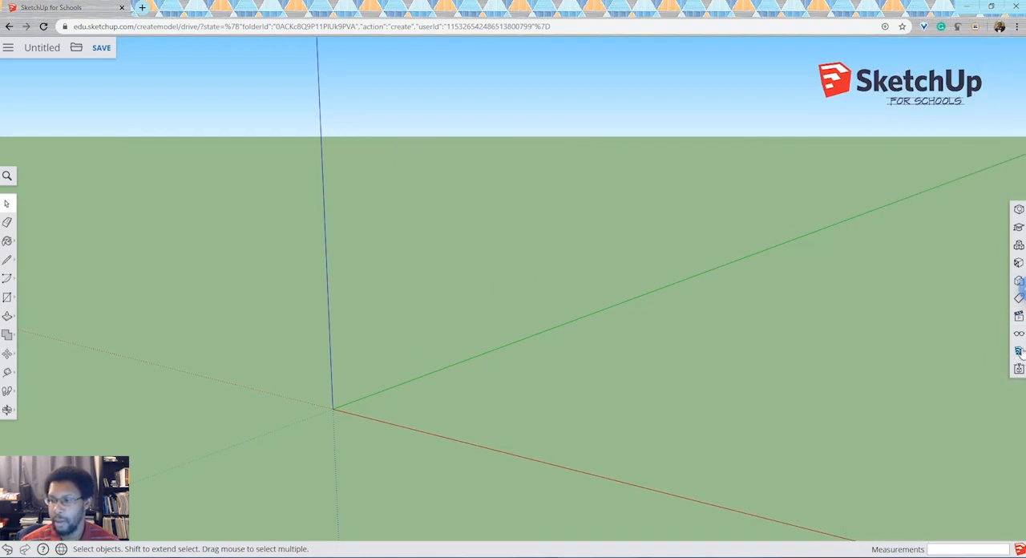
click(1019, 352)
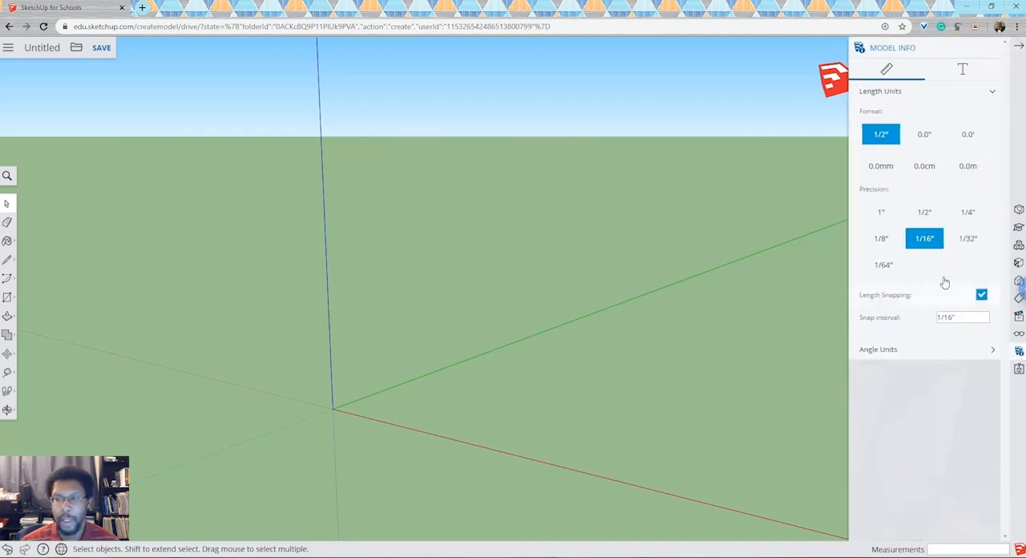
click(882, 168)
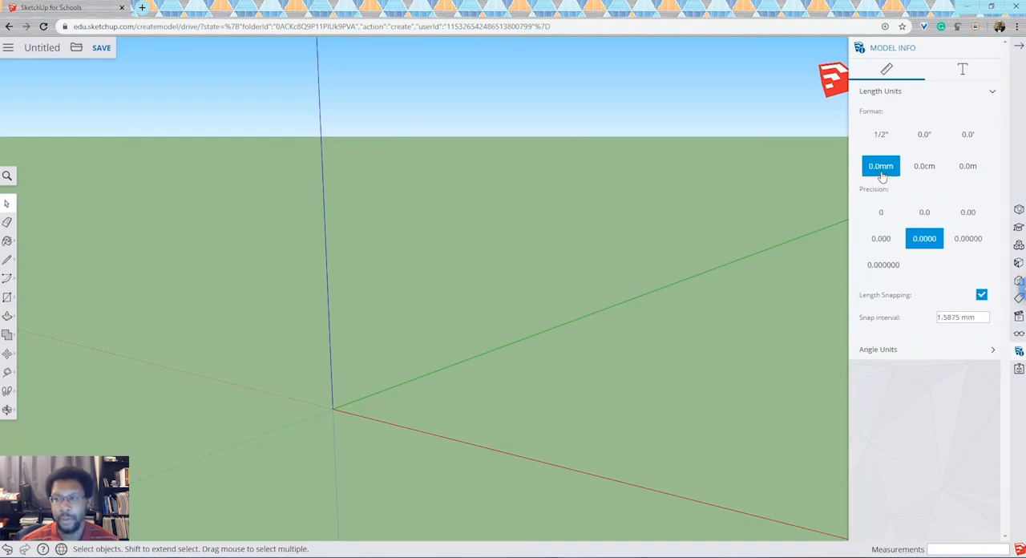
click(977, 216)
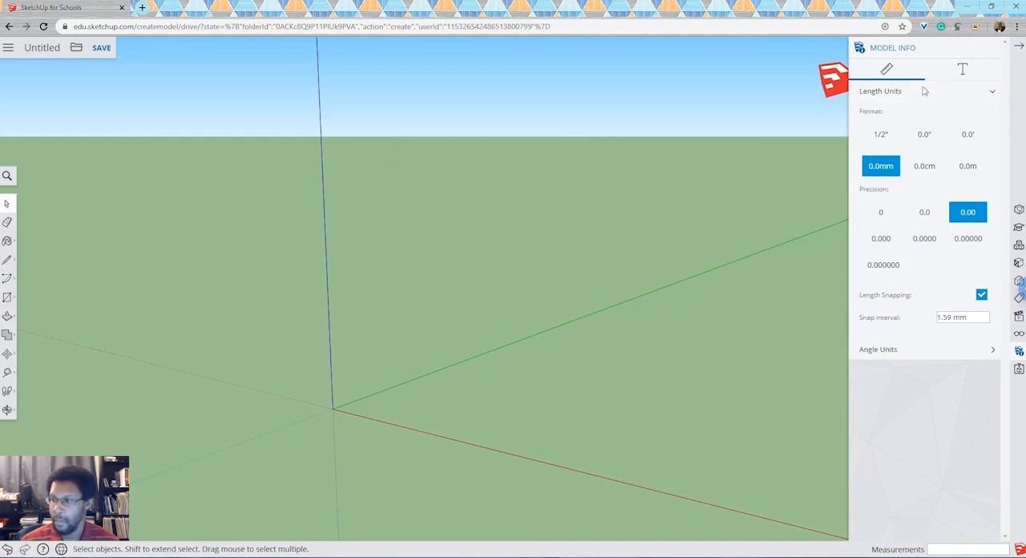
click(1018, 45)
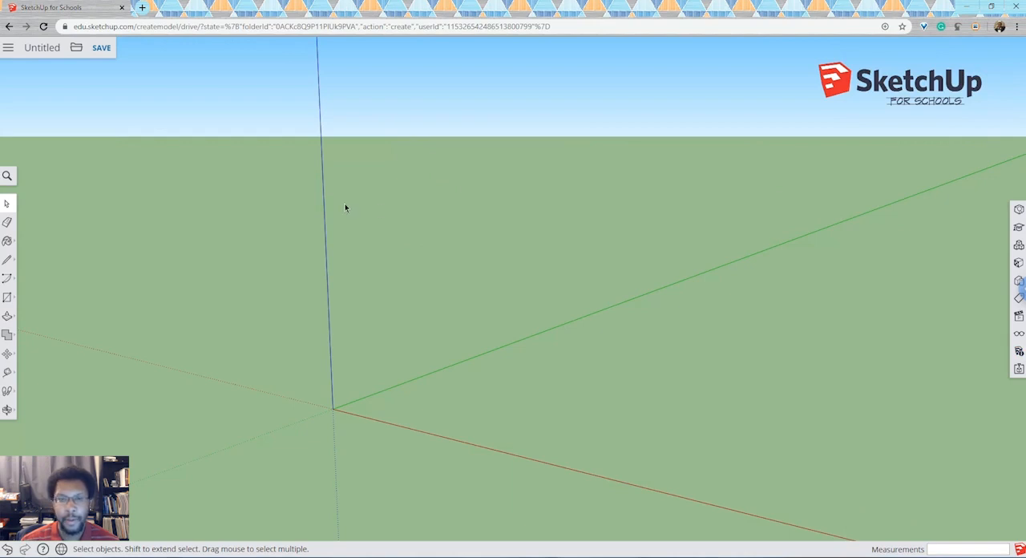
- Switch to the top view and draw a single 100 mm line along the green axis as the letter E's spine
click(1019, 316)
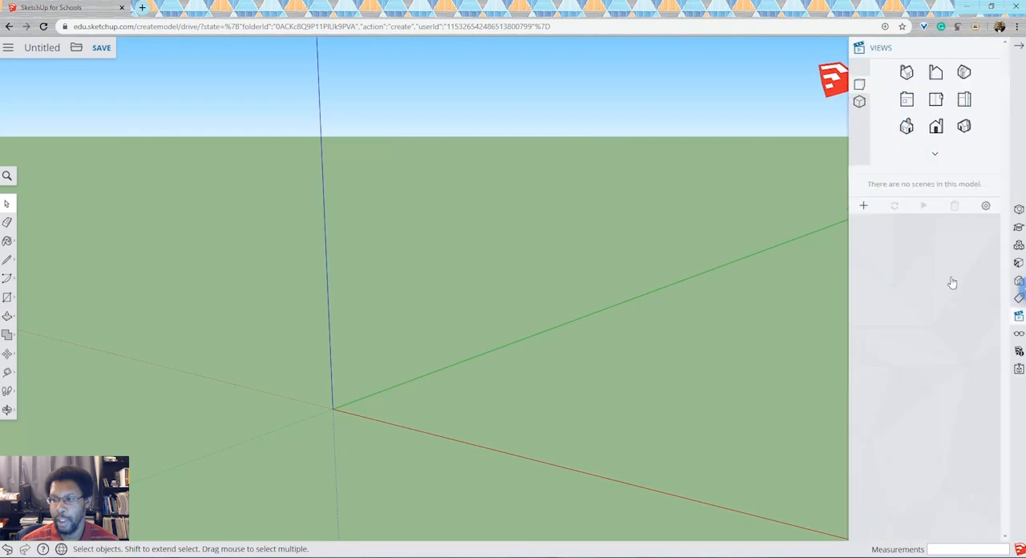
click(938, 100)
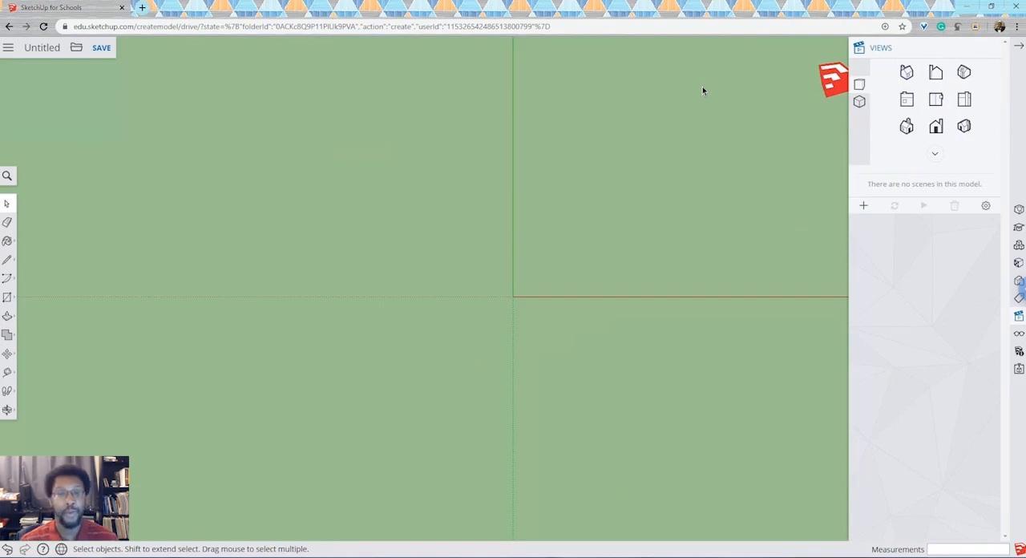
click(8, 261)
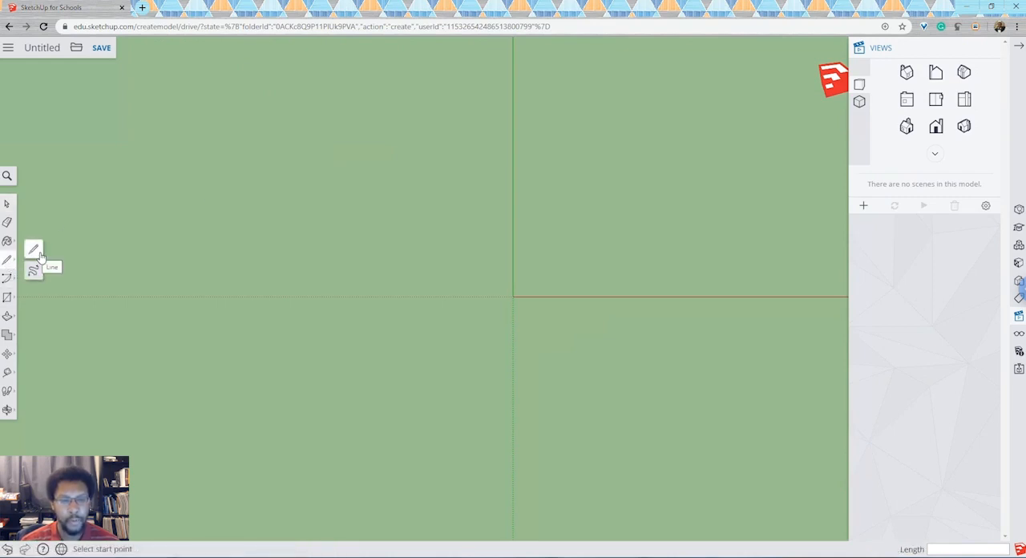
click(34, 250)
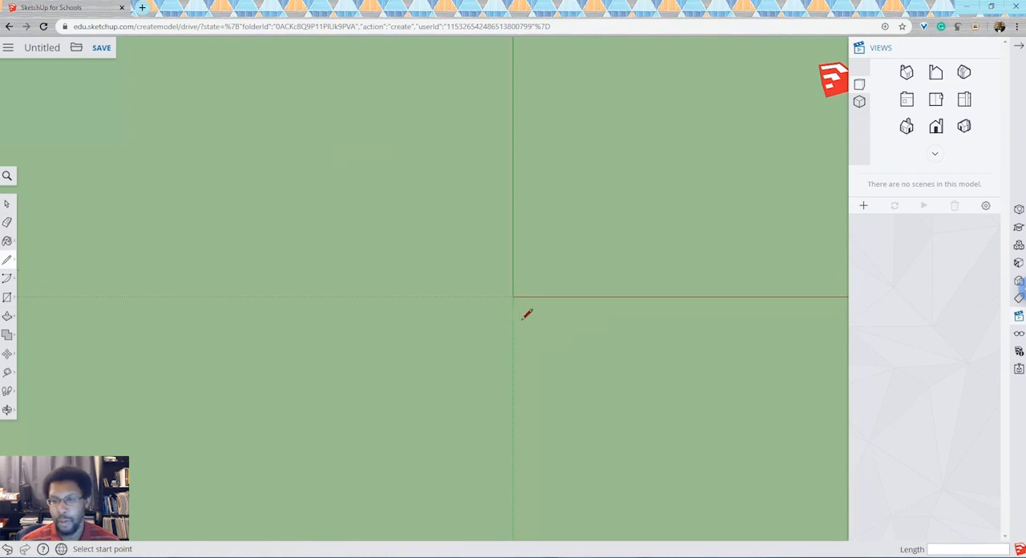
click(605, 257)
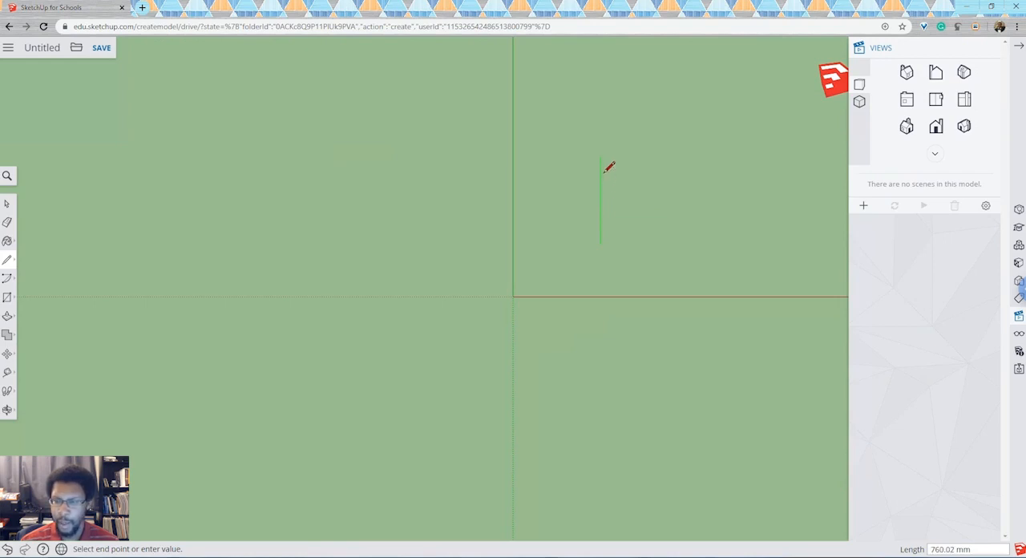
text(100)
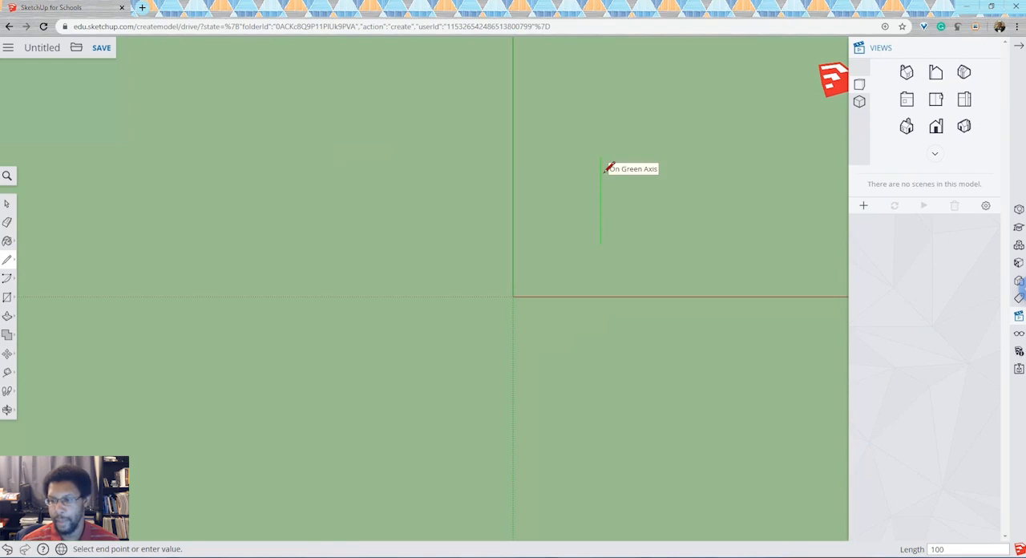
key(Return)
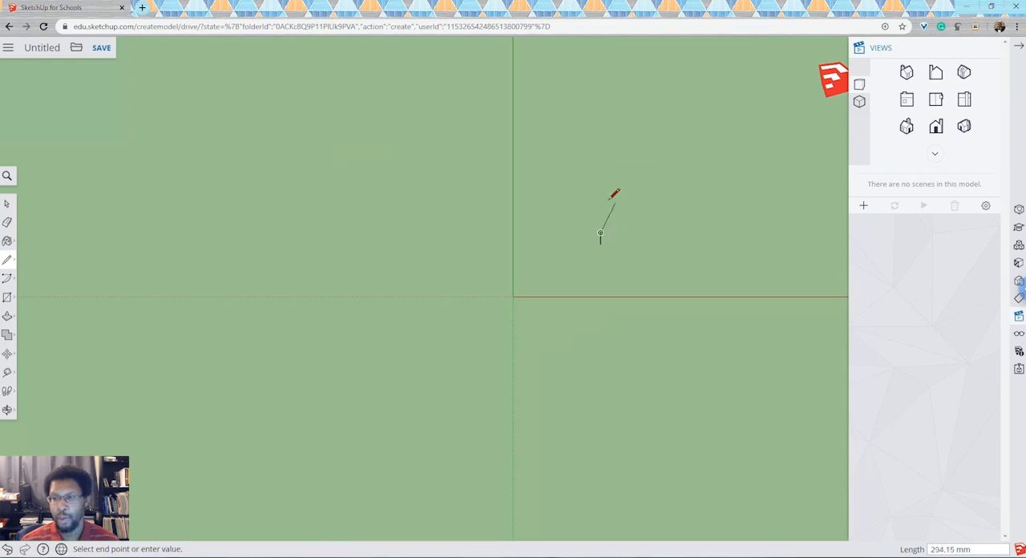
scroll(615, 214, up, 5)
scroll(616, 214, up, 1)
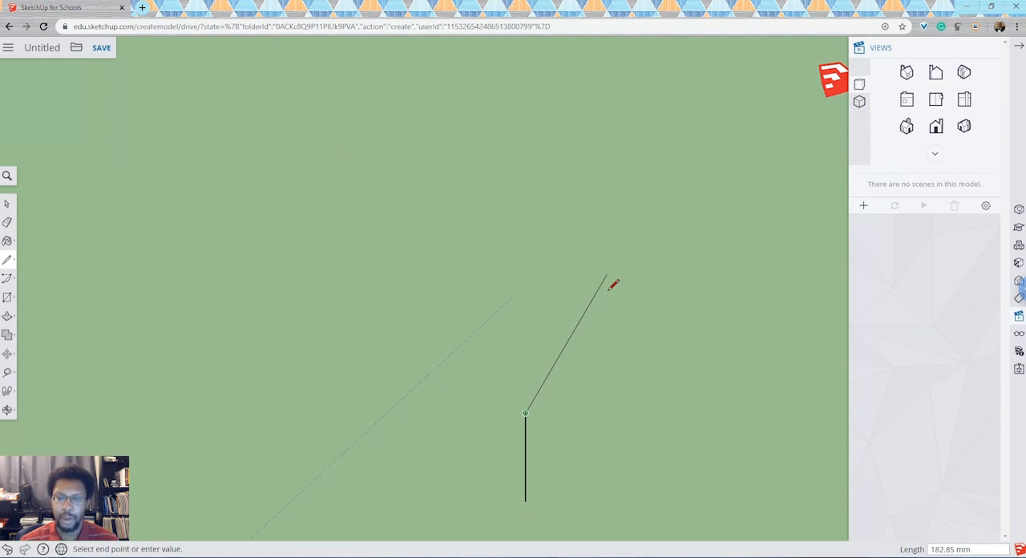
key(Escape)
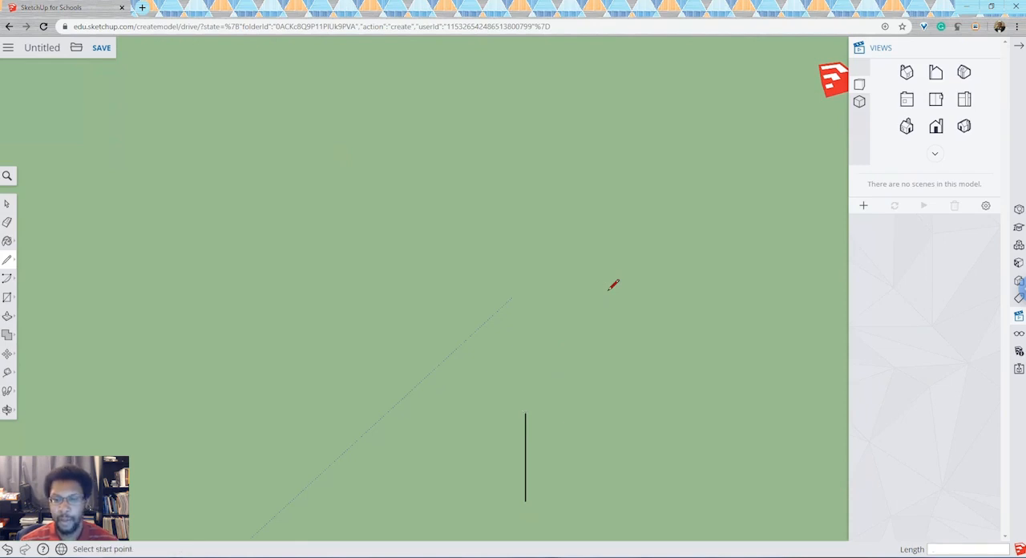
- Outline the E's top arm from the spine's upper endpoint: 75 mm outward along the red axis, 20 mm down, and 55 mm back
click(8, 412)
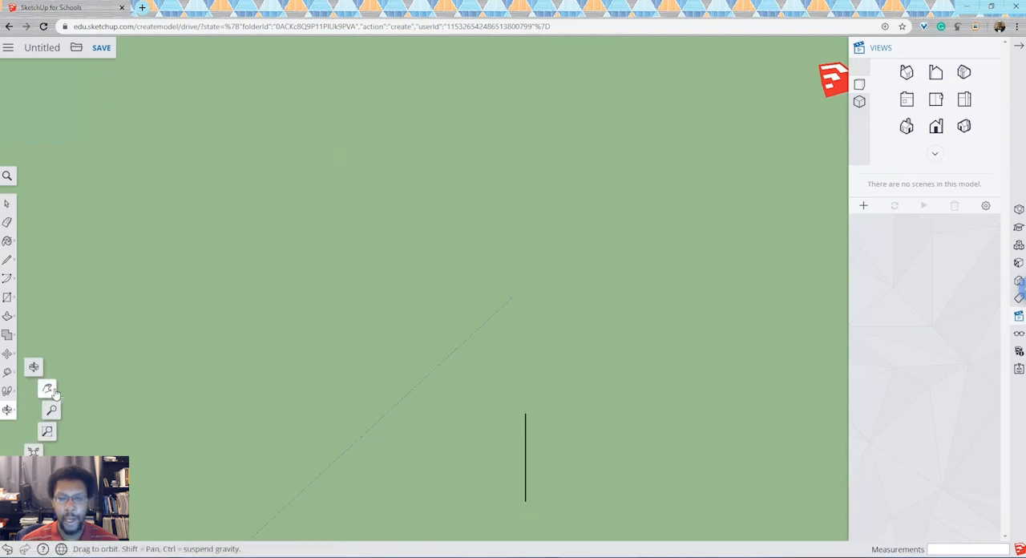
click(48, 390)
drag(504, 431, 425, 244)
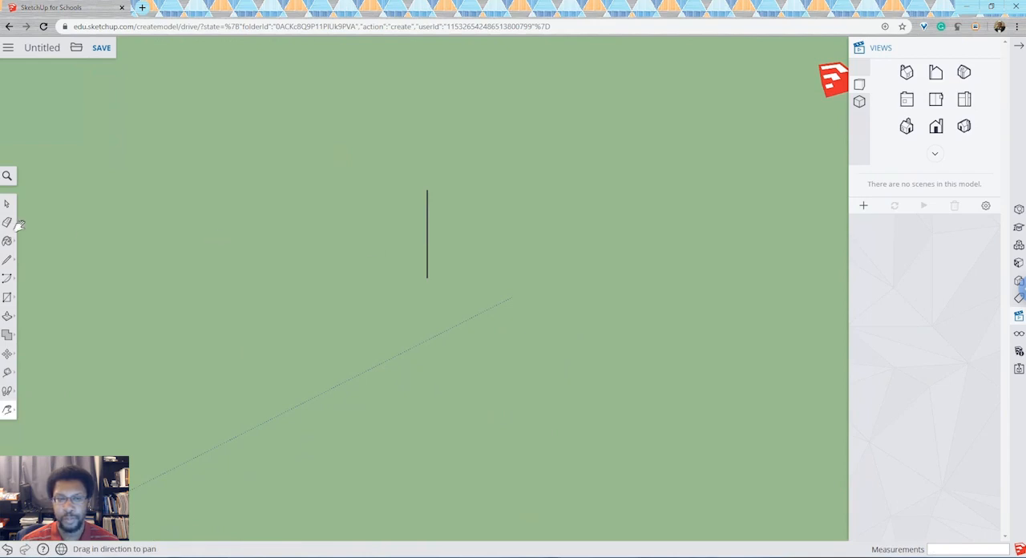
click(8, 259)
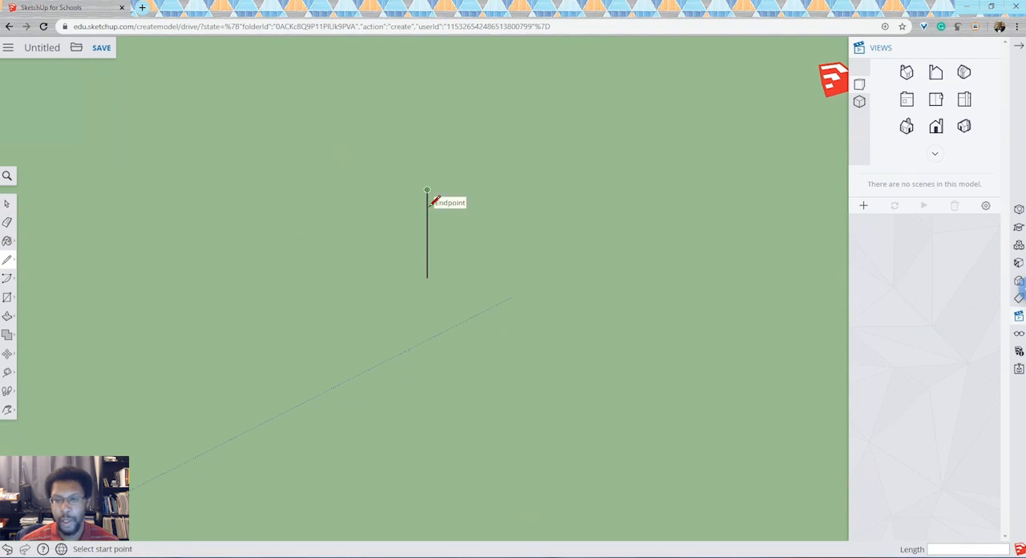
click(427, 190)
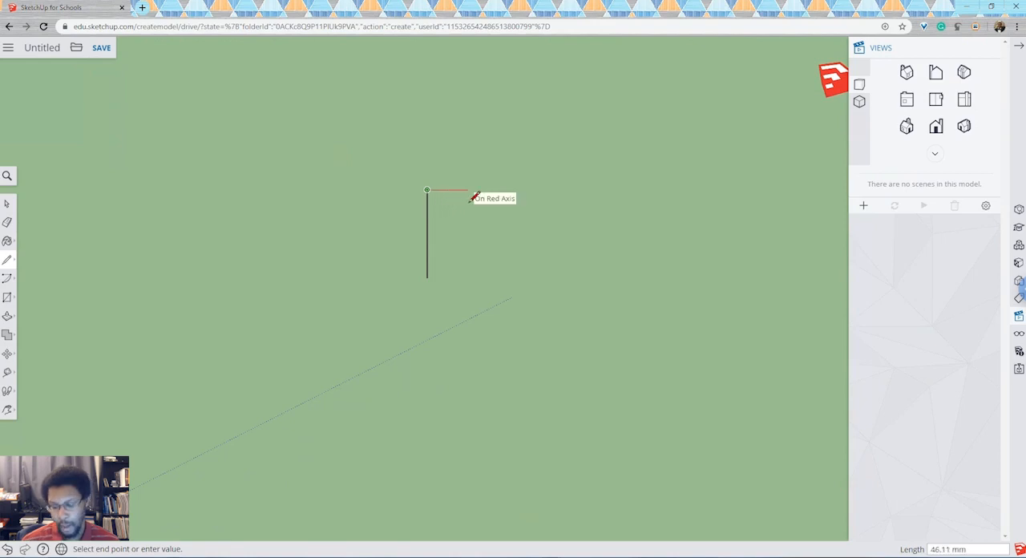
text(75)
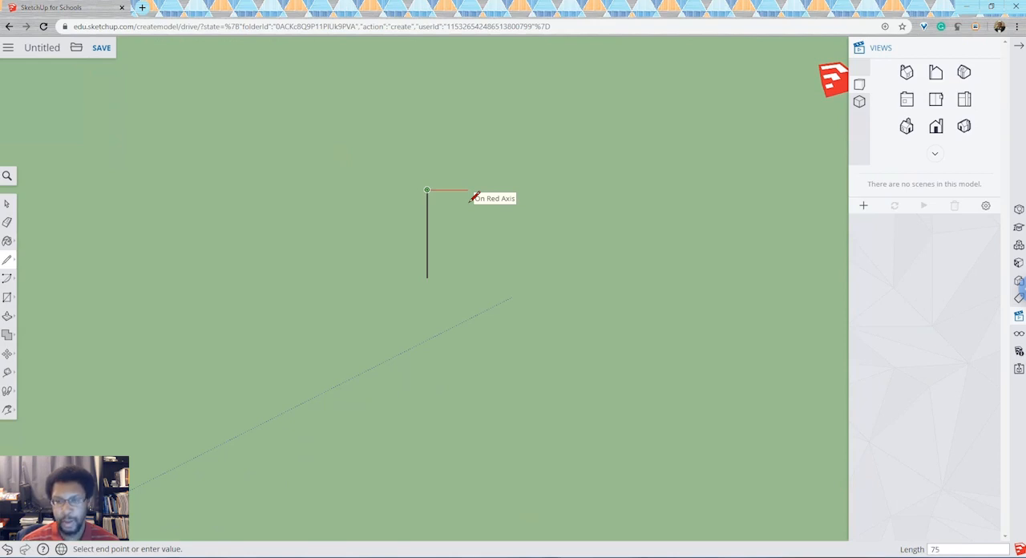
key(Return)
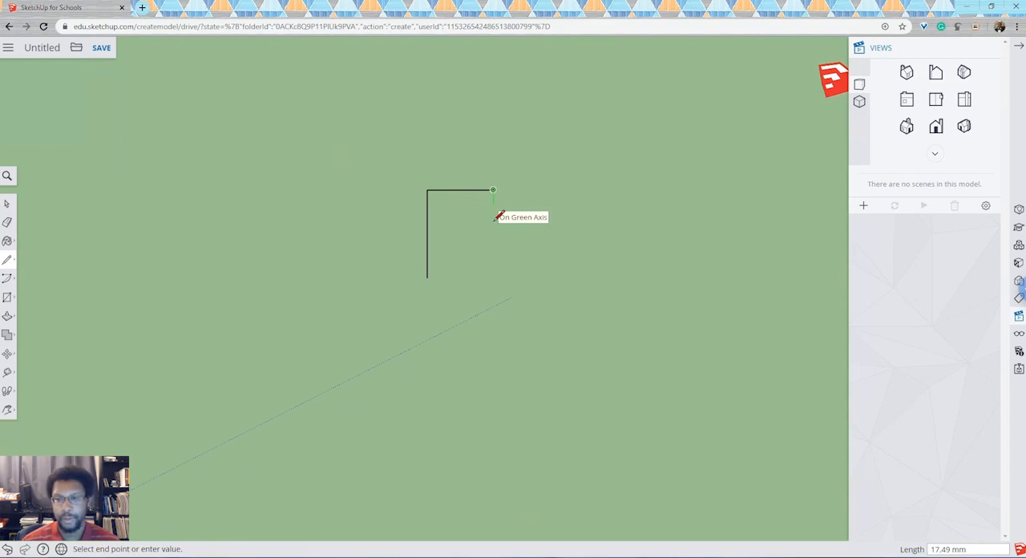
text(20)
key(Return)
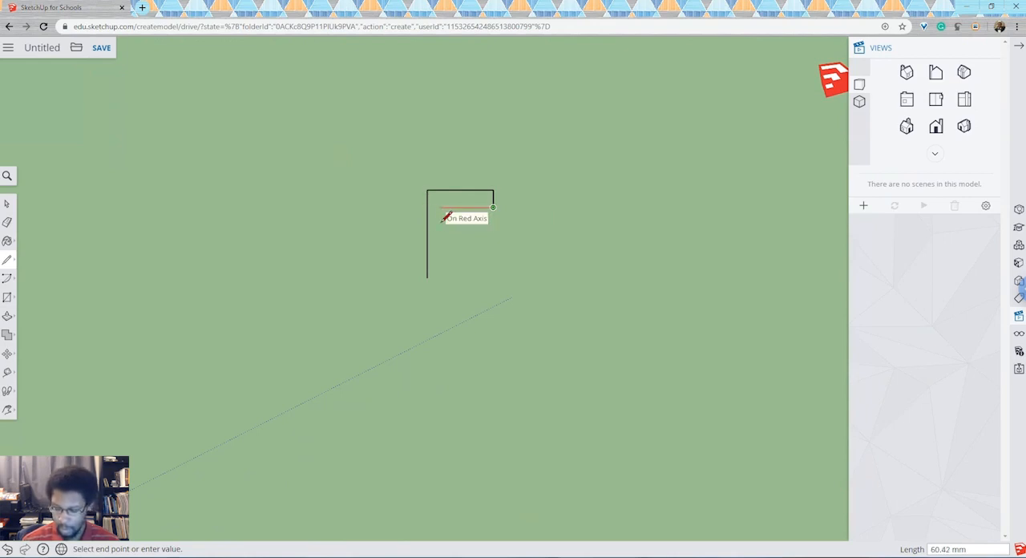
text(55)
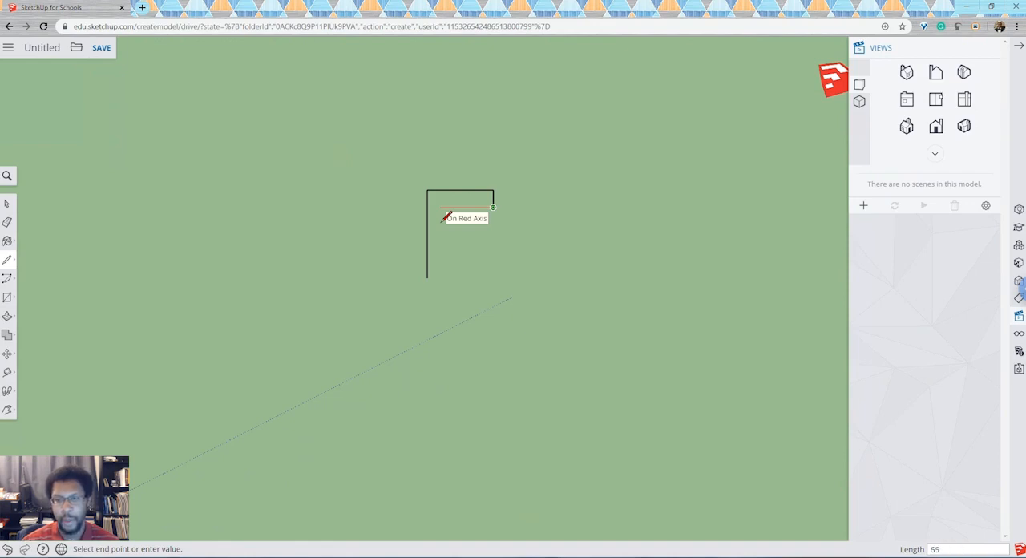
key(Return)
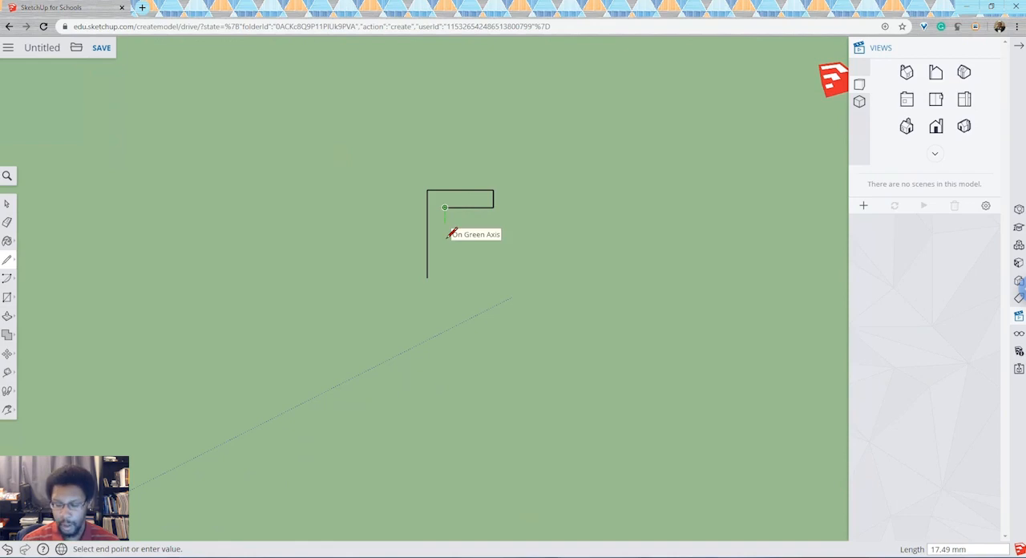
- Continue the outline 20 mm down, then form the middle arm with lines 55 mm outward, 20 mm down and 55 mm back
text(20)
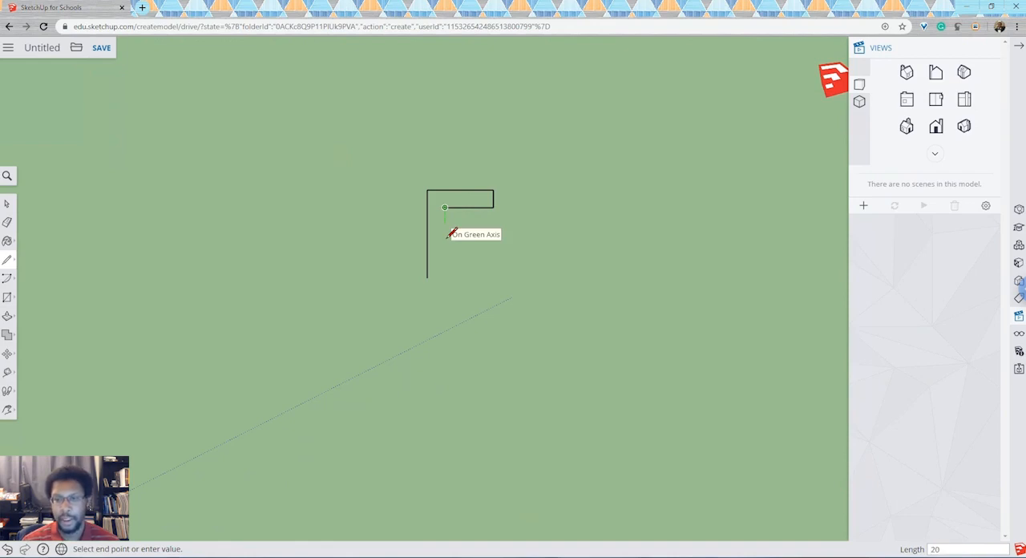
key(Return)
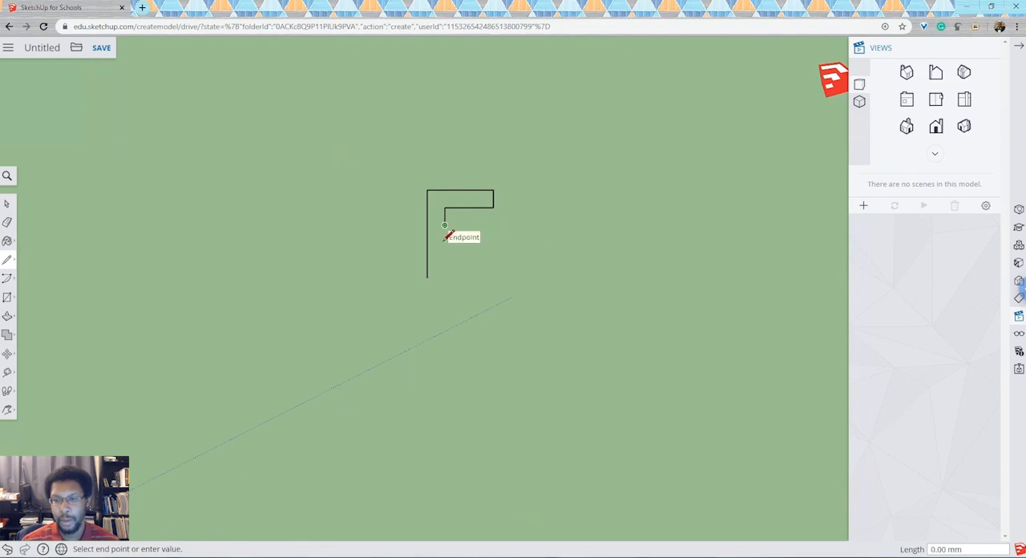
click(499, 236)
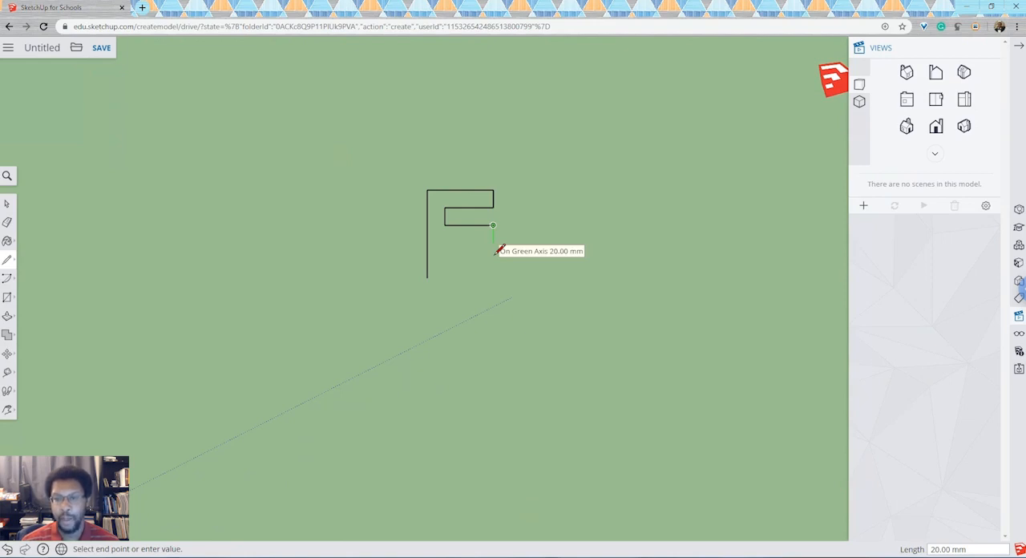
click(494, 244)
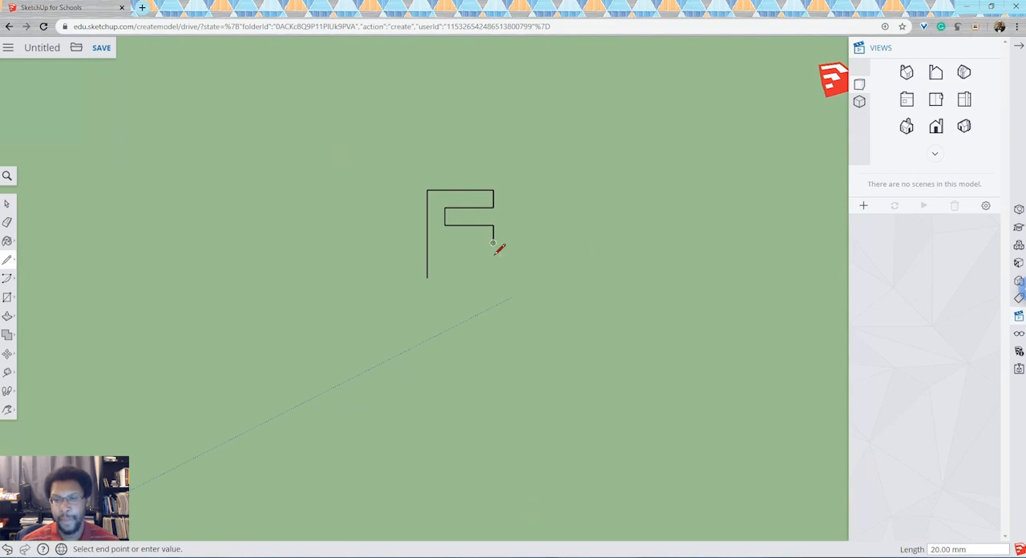
click(445, 243)
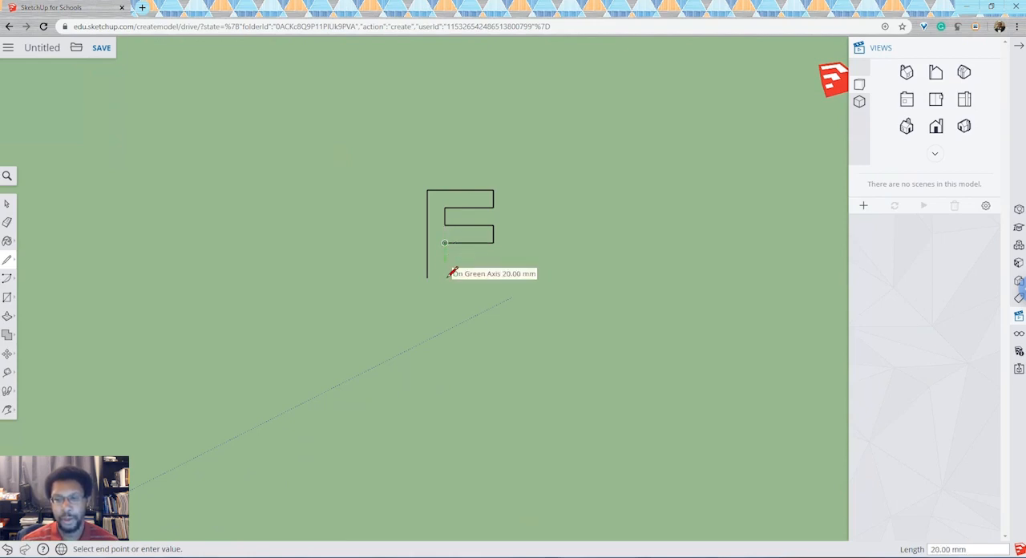
- Finish the E outline with lines 20 mm down, 55 mm outward, 20 mm down and 75 mm back to the spine's lower endpoint
click(449, 274)
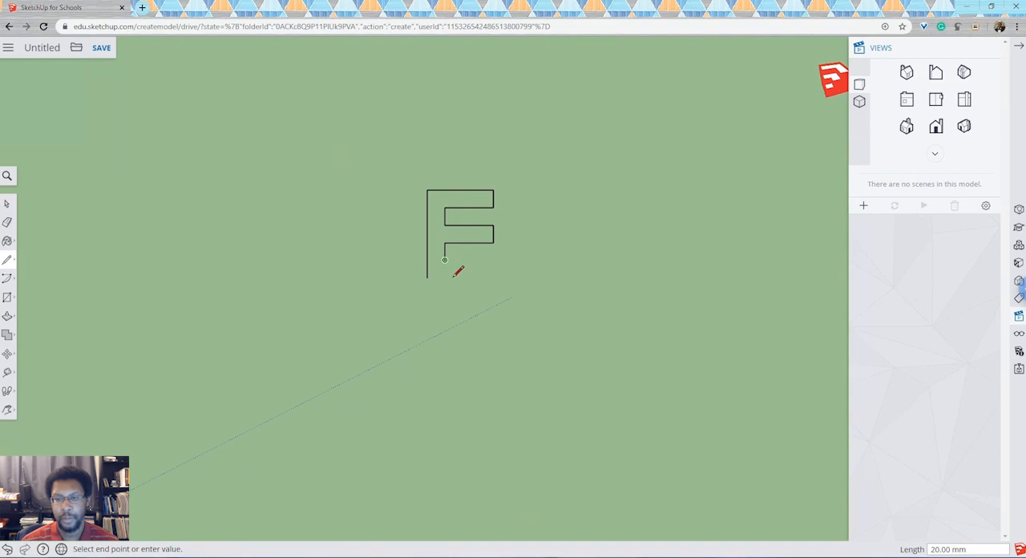
click(497, 271)
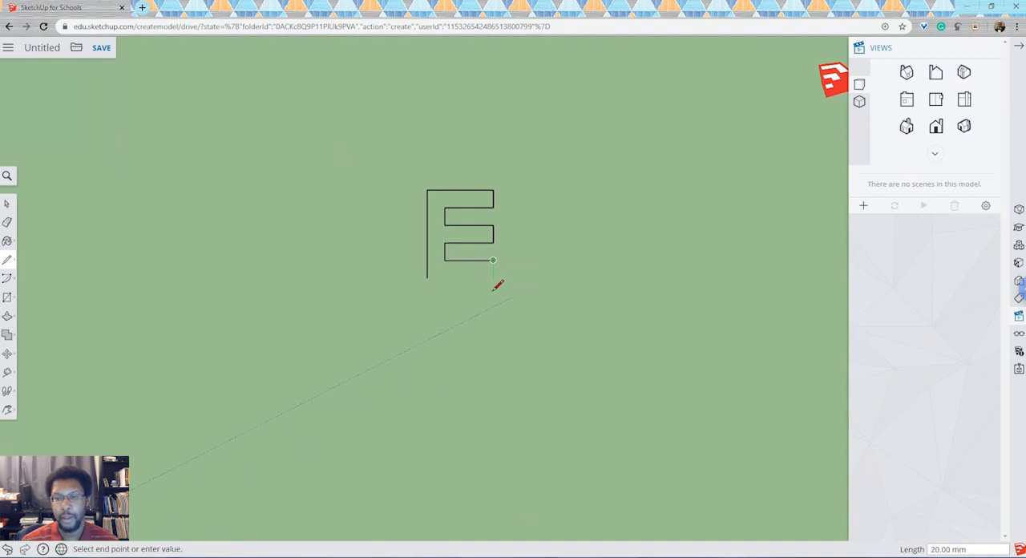
click(496, 284)
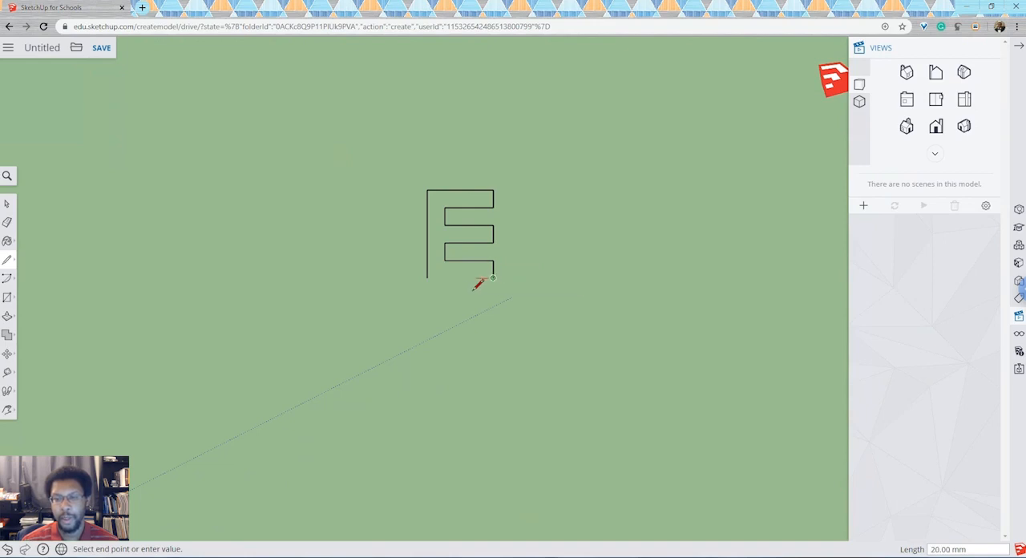
click(433, 288)
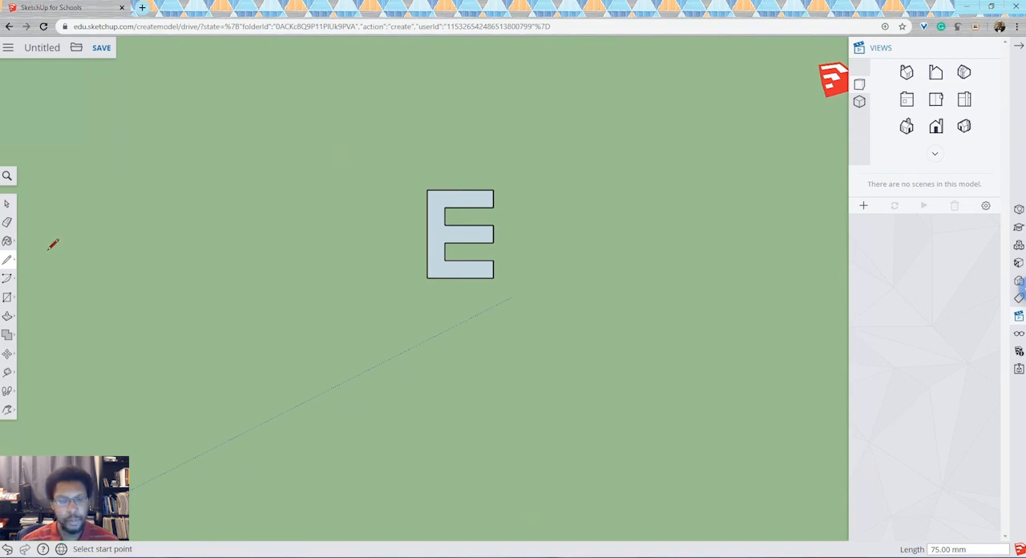
- Switch to an isometric view and extrude the E face upward 20 mm with Push/Pull
click(7, 317)
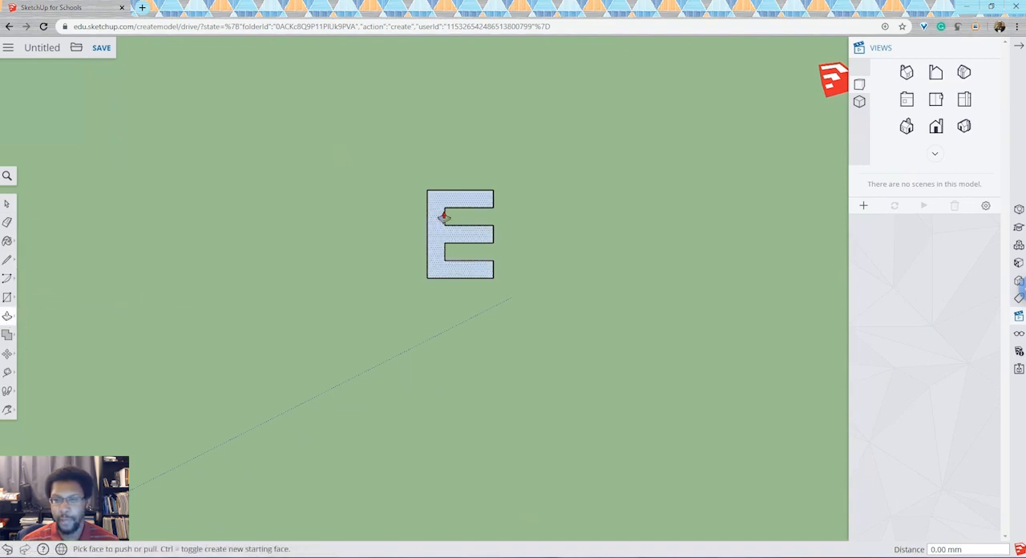
click(908, 72)
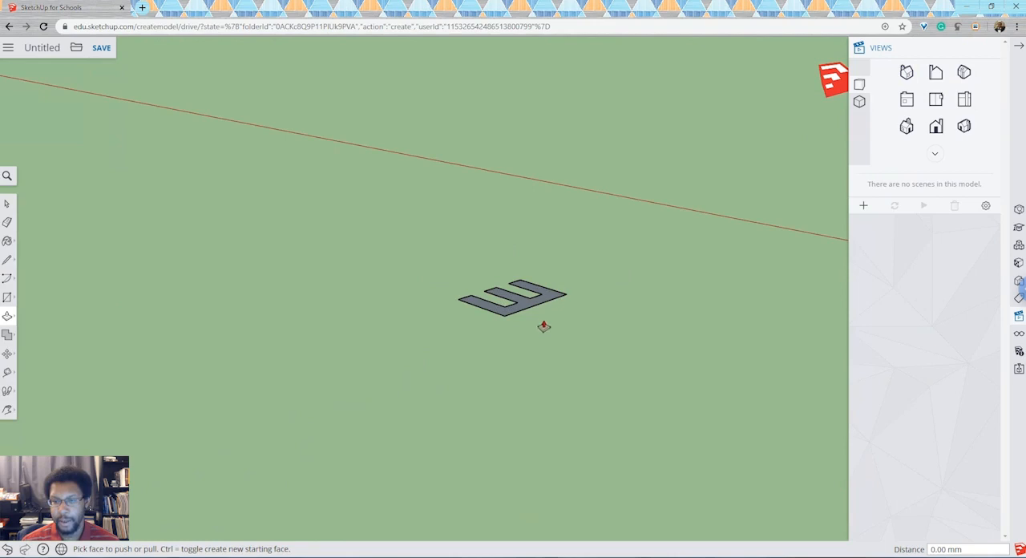
drag(527, 313, 522, 288)
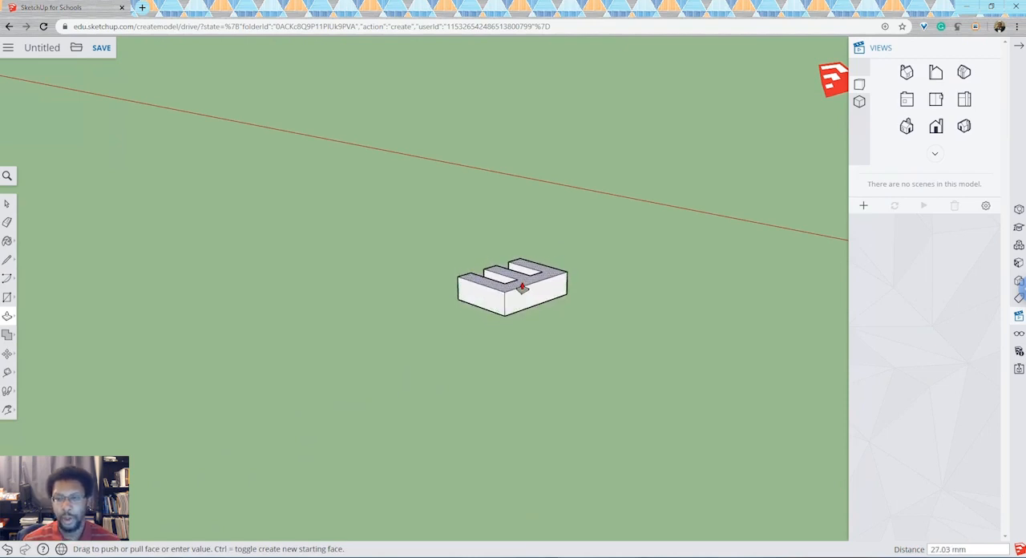
drag(521, 287, 522, 229)
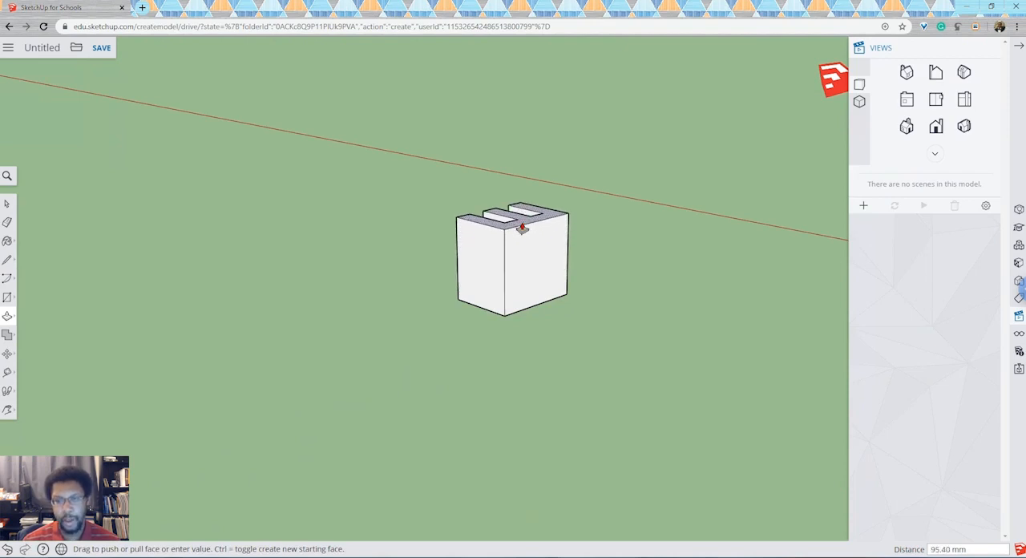
text(20)
key(Return)
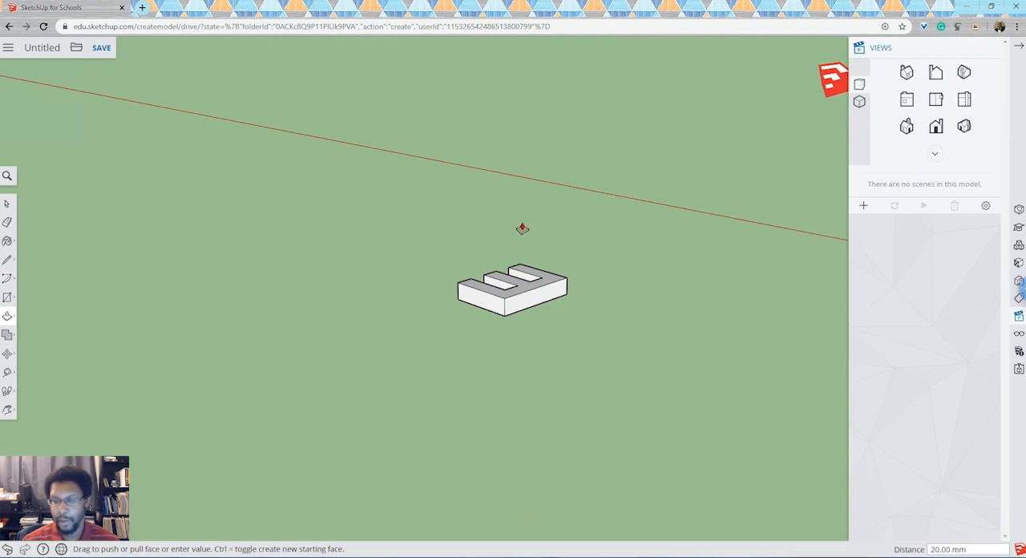
- Orbit around the extruded letter E to examine it from several sides, leaving nothing selected
click(11, 411)
click(34, 367)
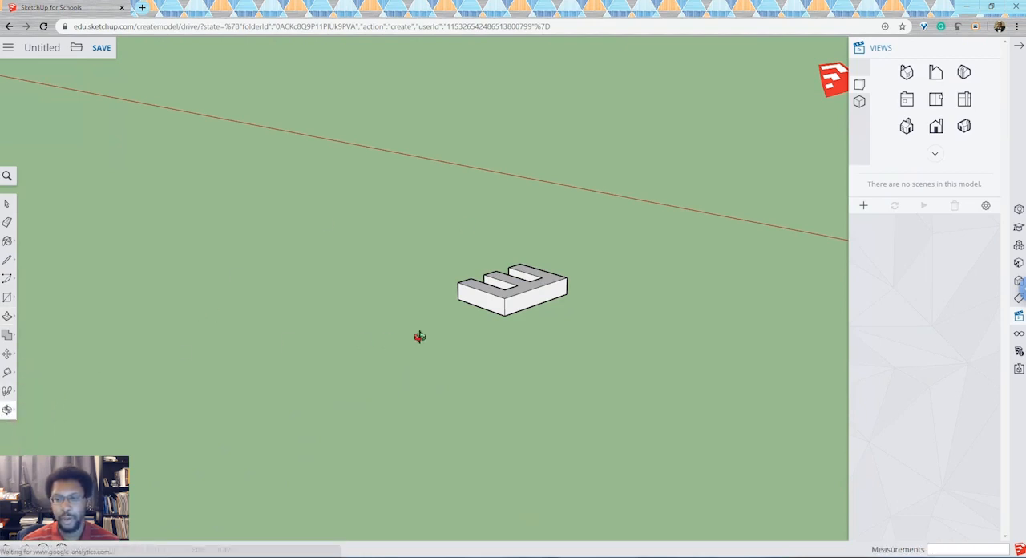
drag(666, 300, 323, 350)
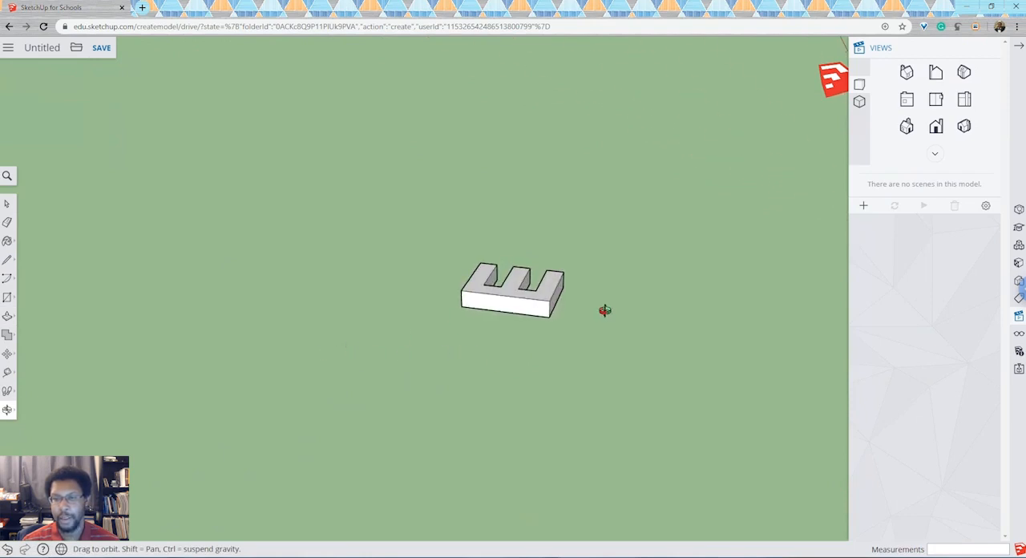
drag(604, 311, 401, 296)
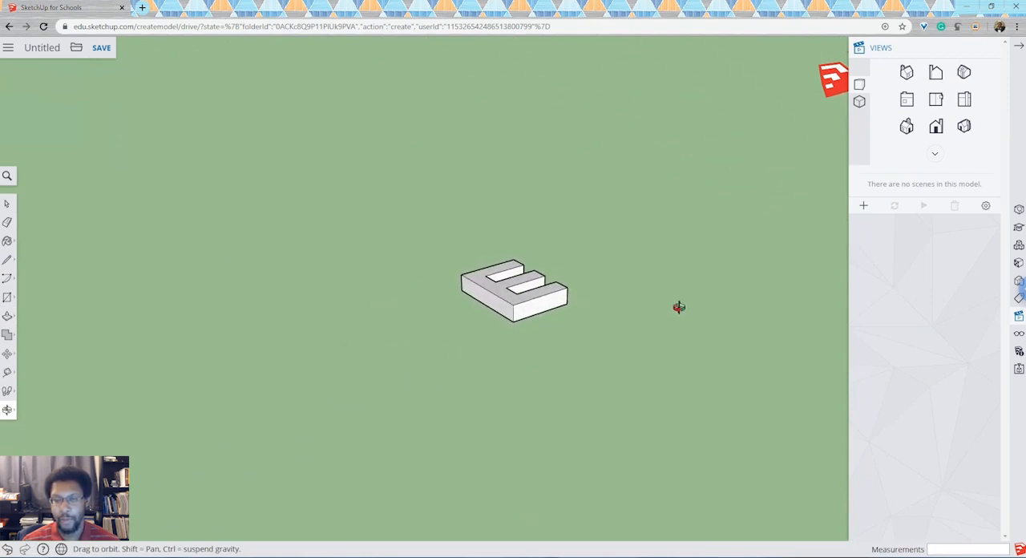
drag(679, 307, 492, 371)
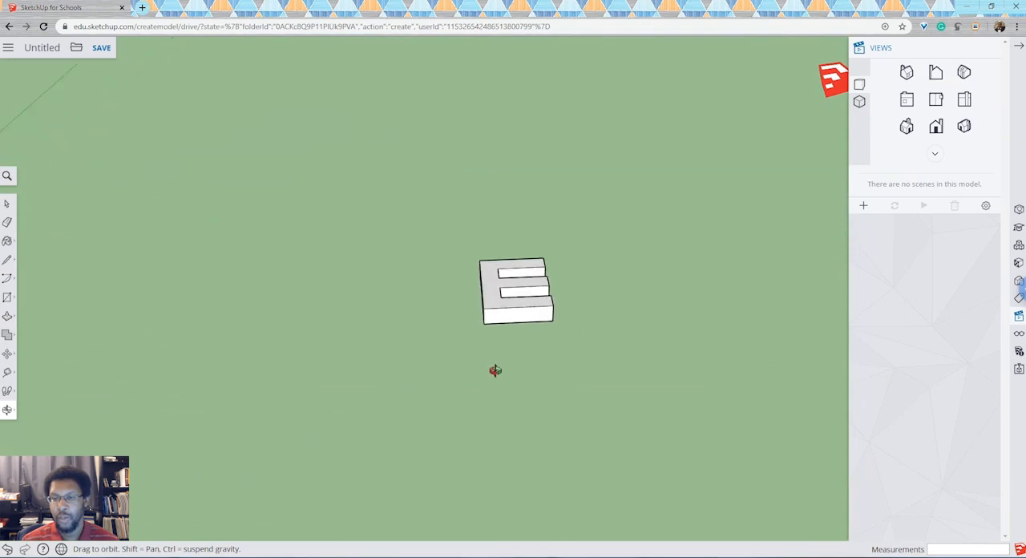
click(8, 206)
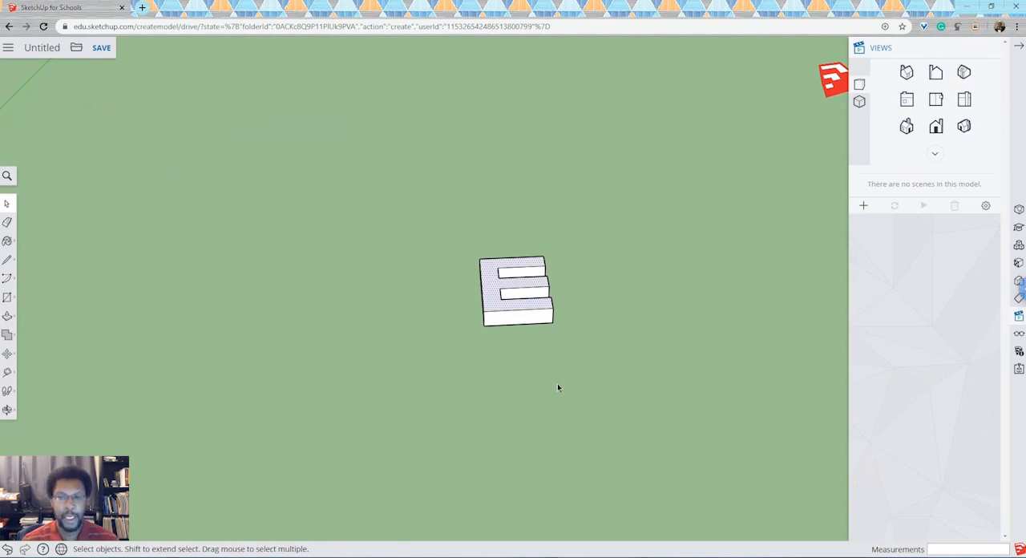
click(453, 239)
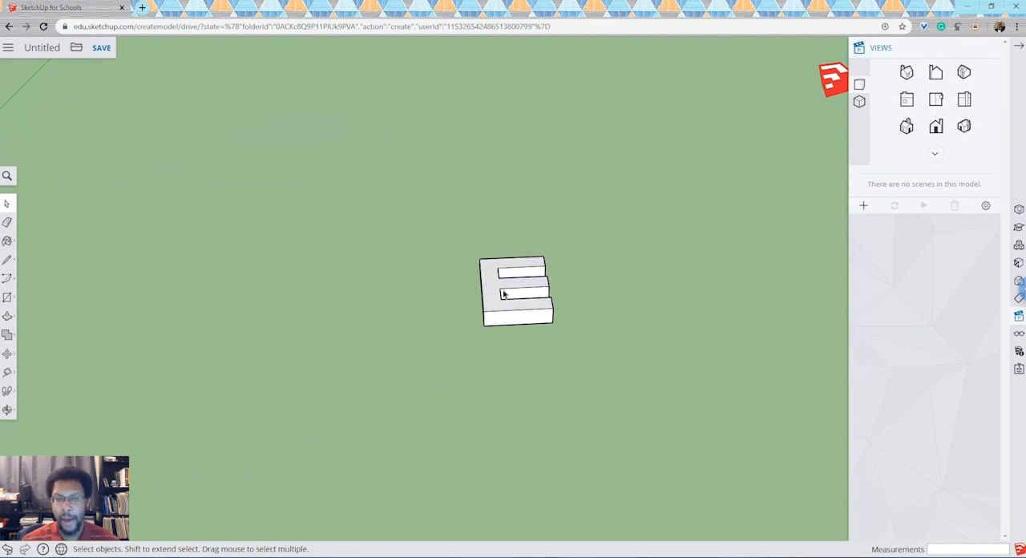
- Select all faces and edges of the extruded E with a selection window and make them a group
scroll(383, 293, down, 5)
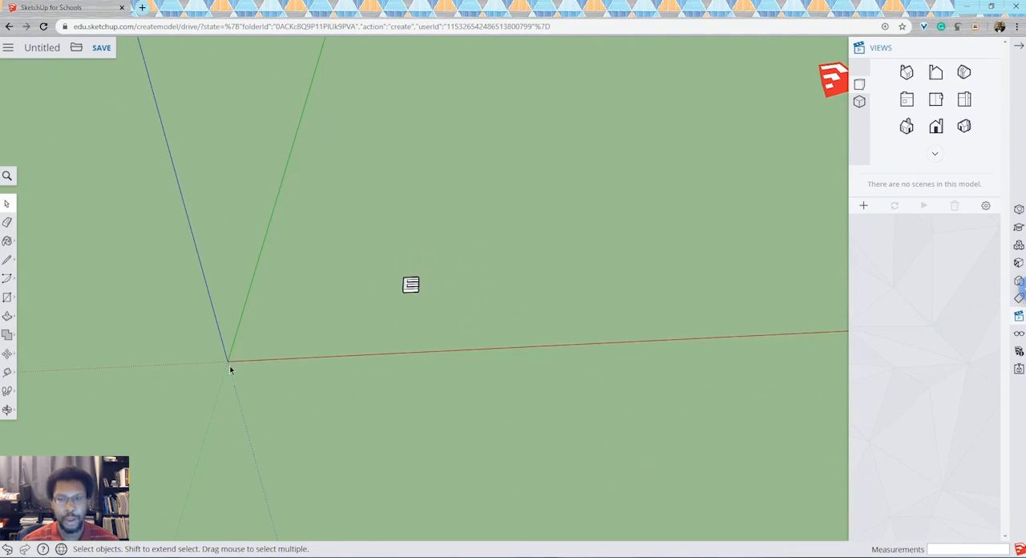
drag(384, 270, 435, 315)
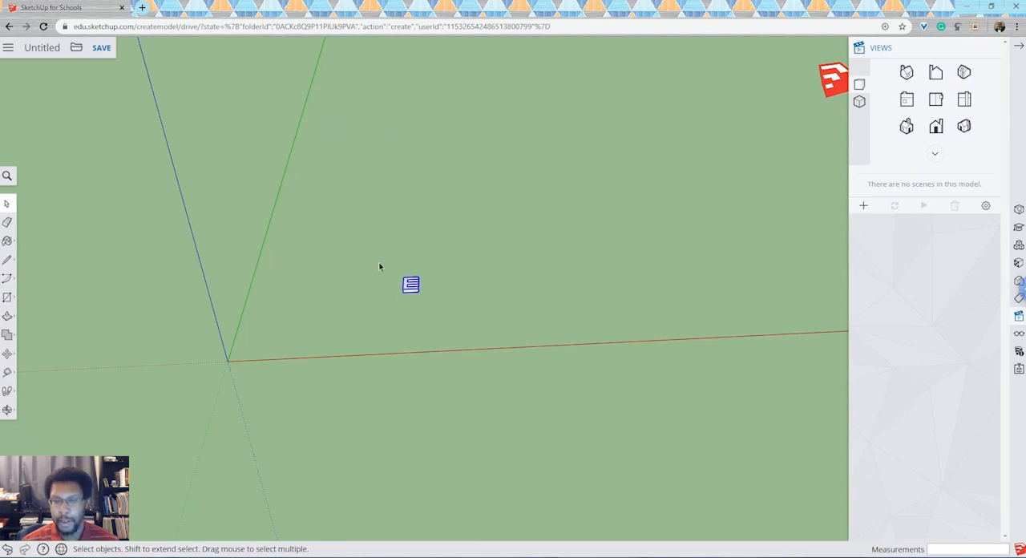
drag(380, 268, 440, 309)
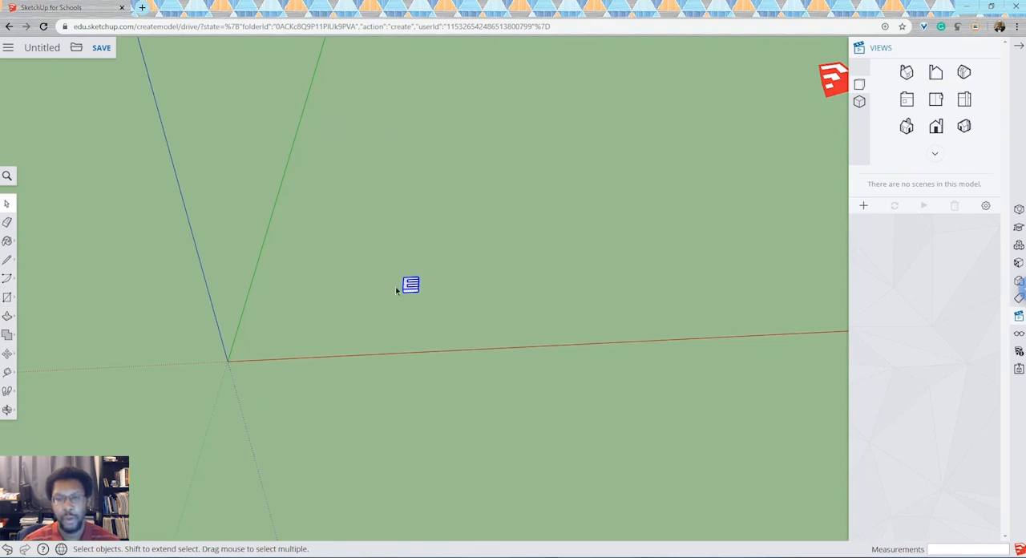
click(378, 246)
drag(363, 260, 487, 348)
scroll(435, 255, up, 5)
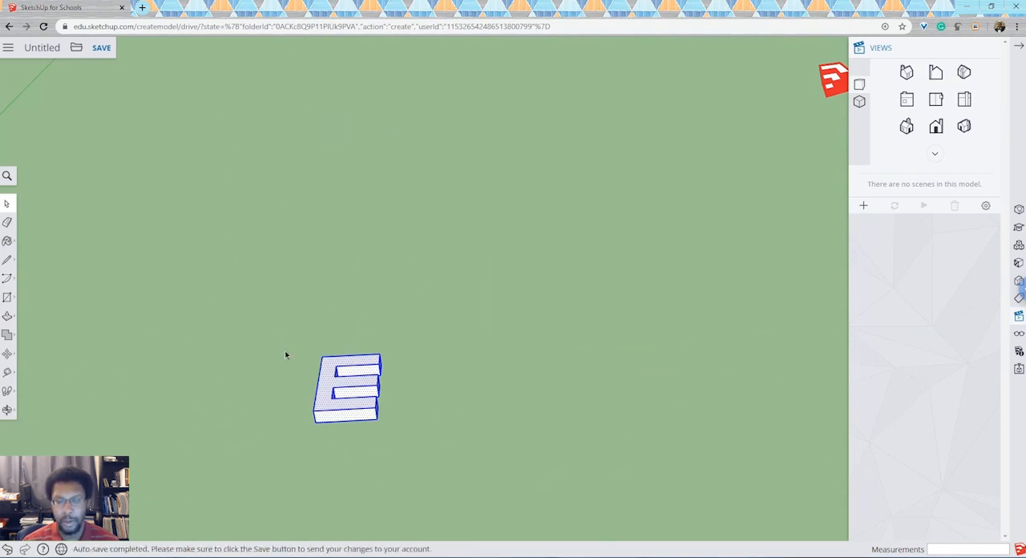
right_click(361, 370)
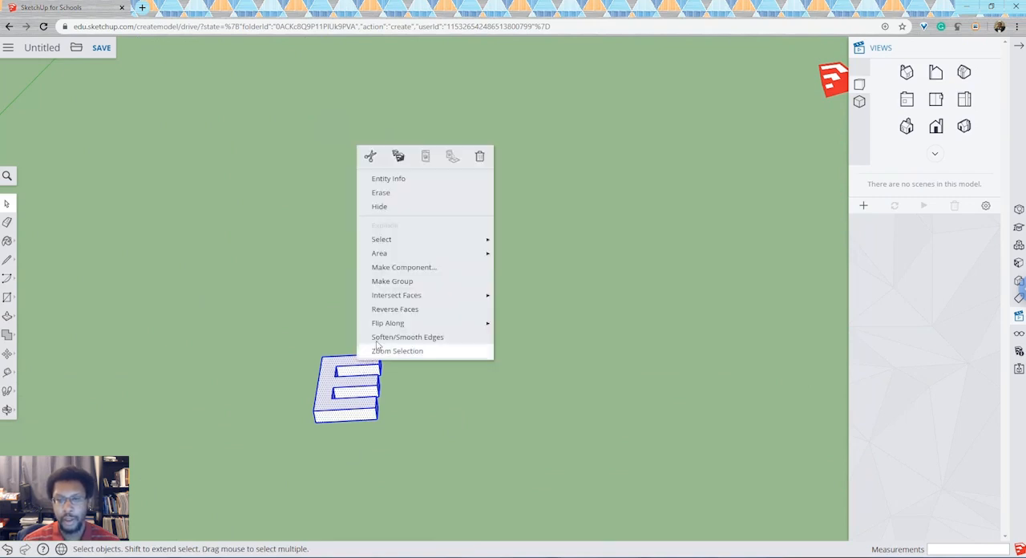
click(399, 282)
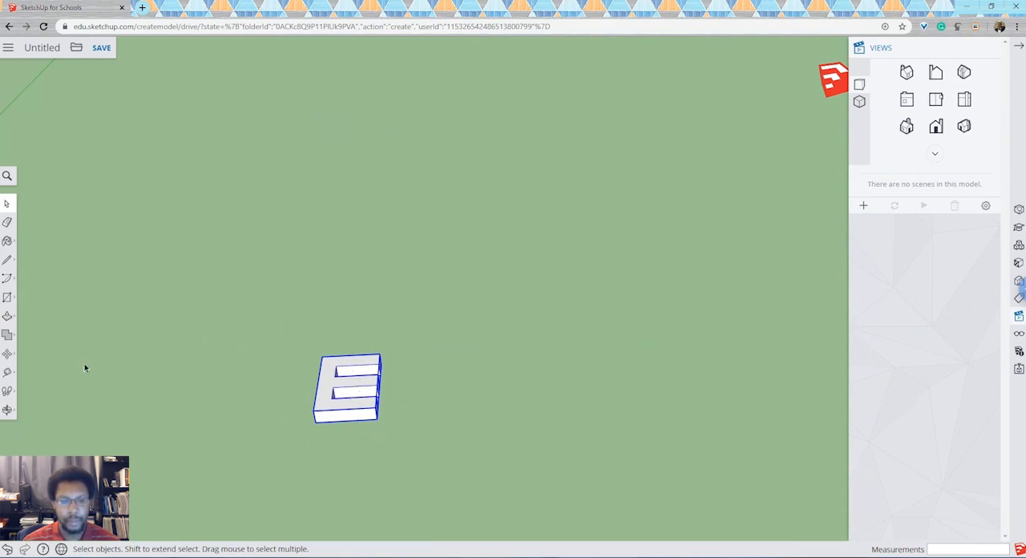
- Move the E group freehand by about 94 mm across the ground plane
click(7, 353)
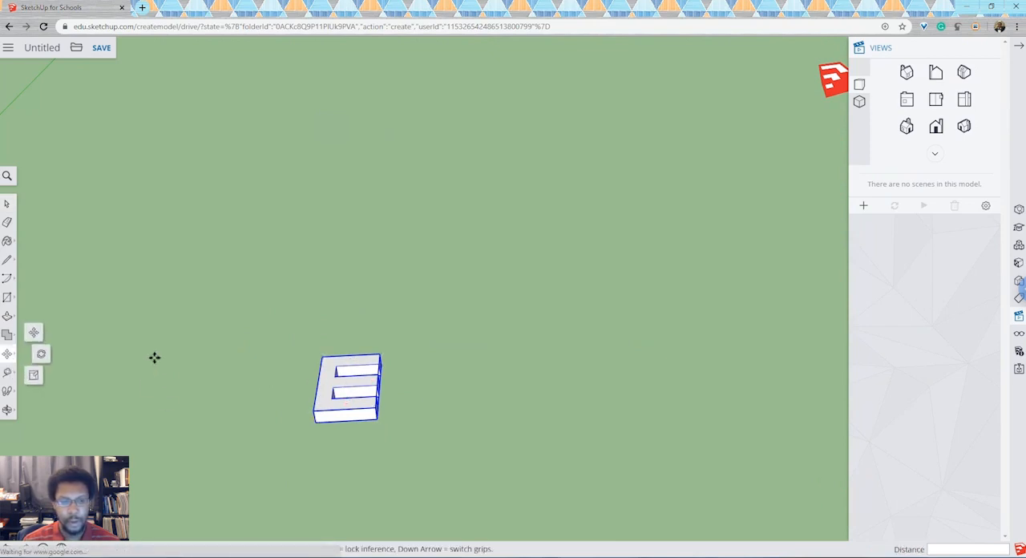
click(7, 204)
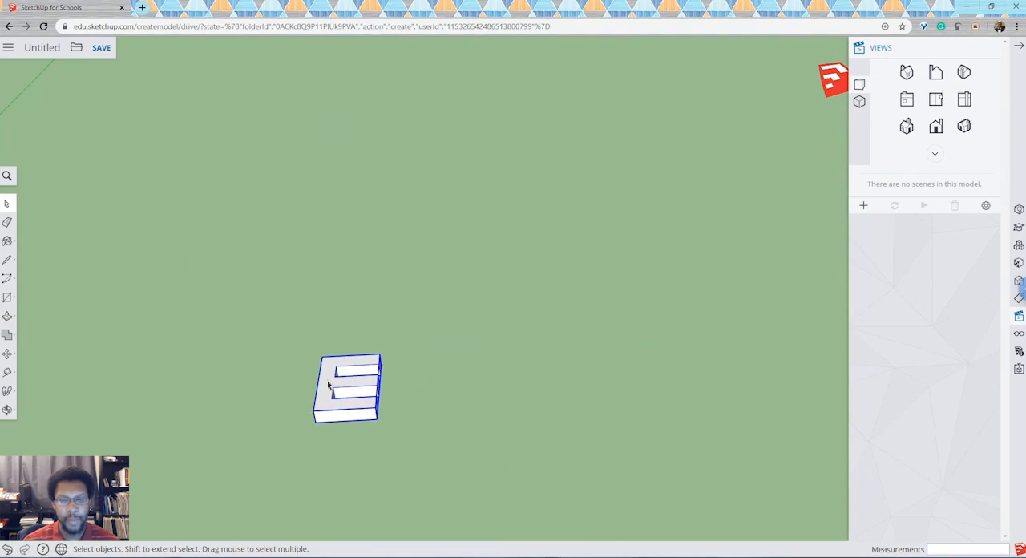
click(8, 355)
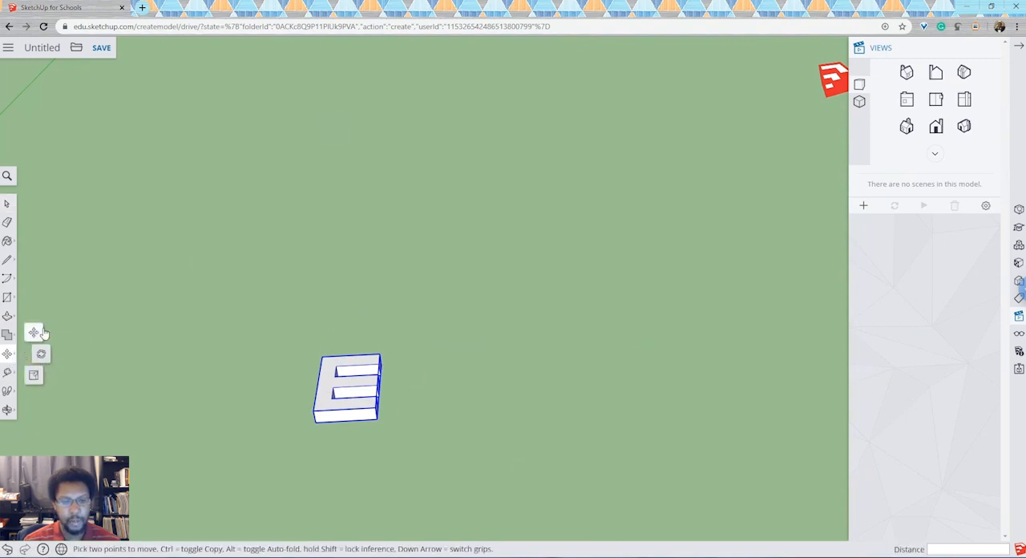
click(35, 332)
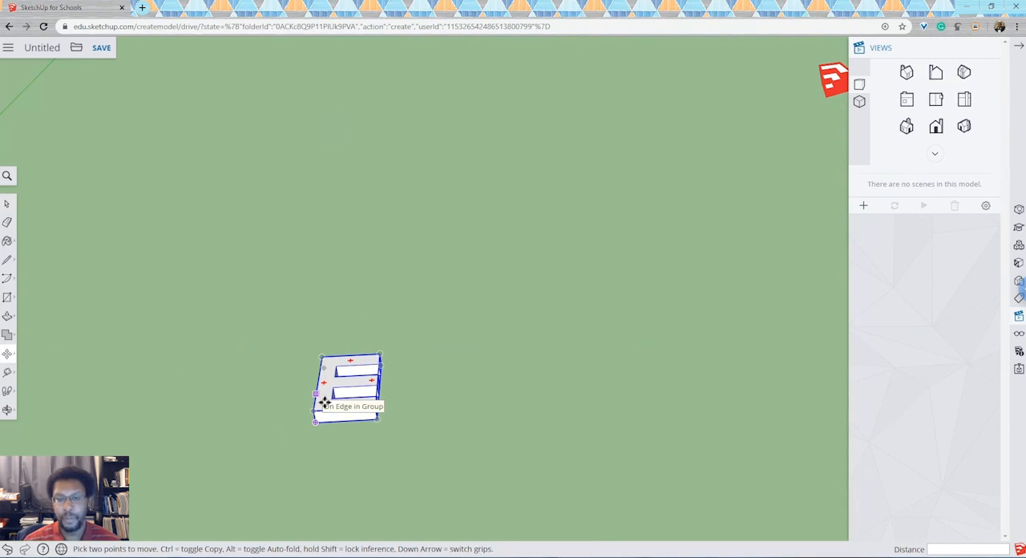
scroll(288, 340, down, 3)
scroll(288, 340, down, 3)
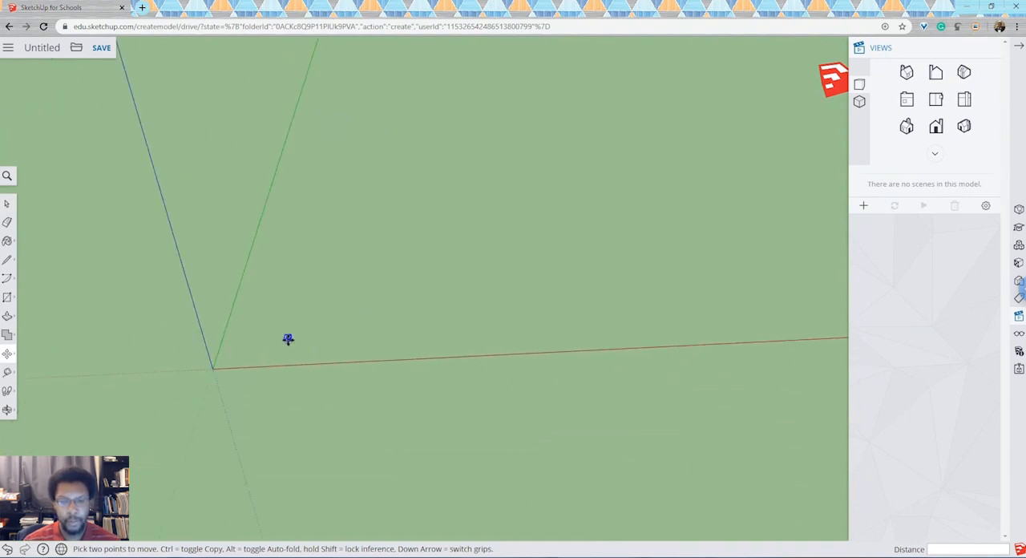
click(288, 339)
scroll(288, 340, up, 3)
click(275, 358)
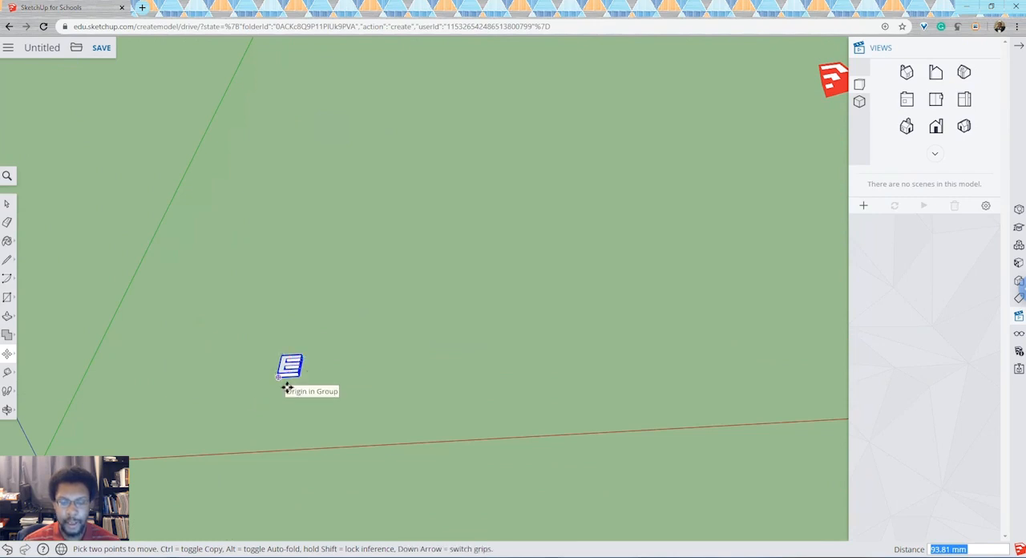
- Move the E group by its lower corner onto the axes origin, and from there about 1407 mm out into the open area
click(287, 388)
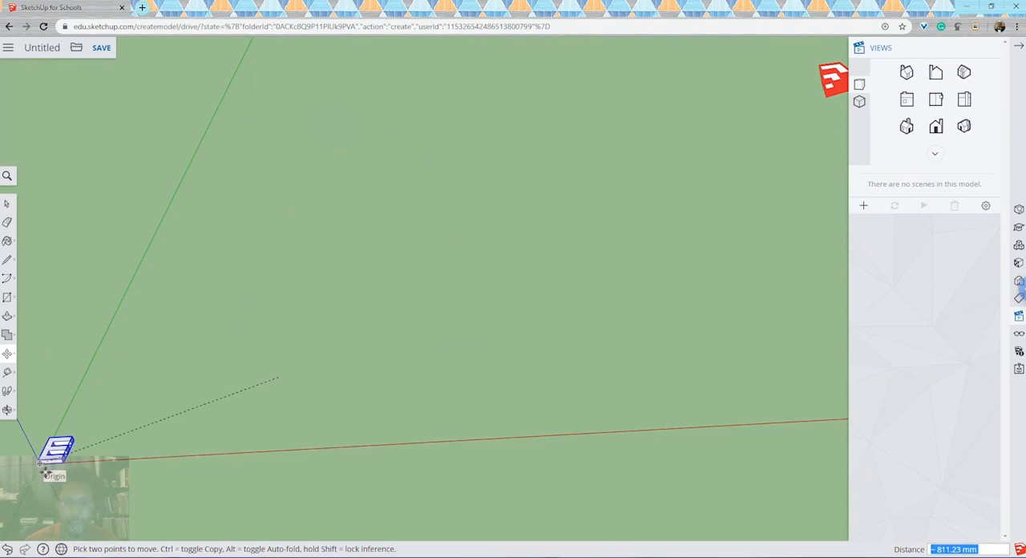
click(45, 470)
click(84, 450)
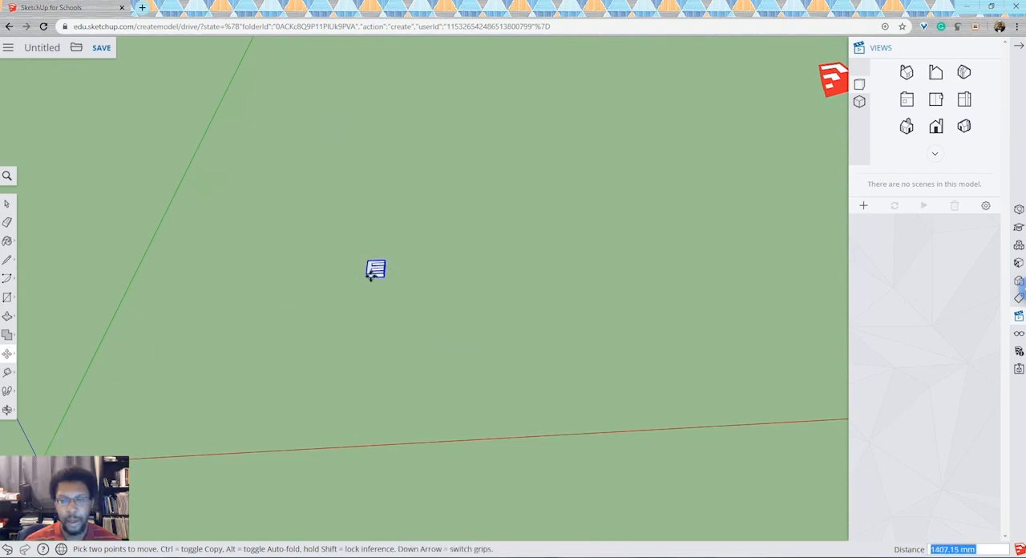
click(370, 277)
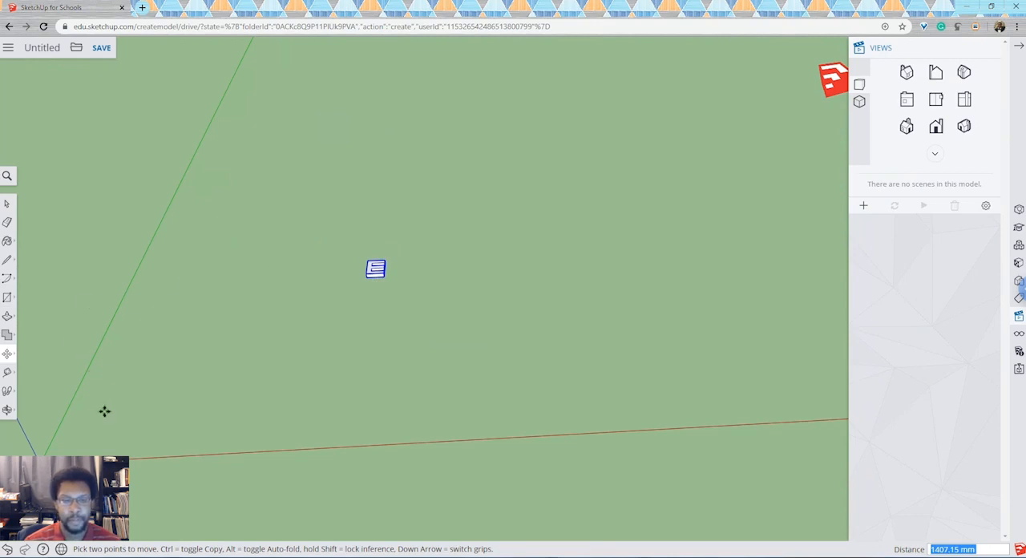
- Rotate the E group 45° horizontally about its upper corner at the spine's foot, starting from the red axis direction
click(7, 354)
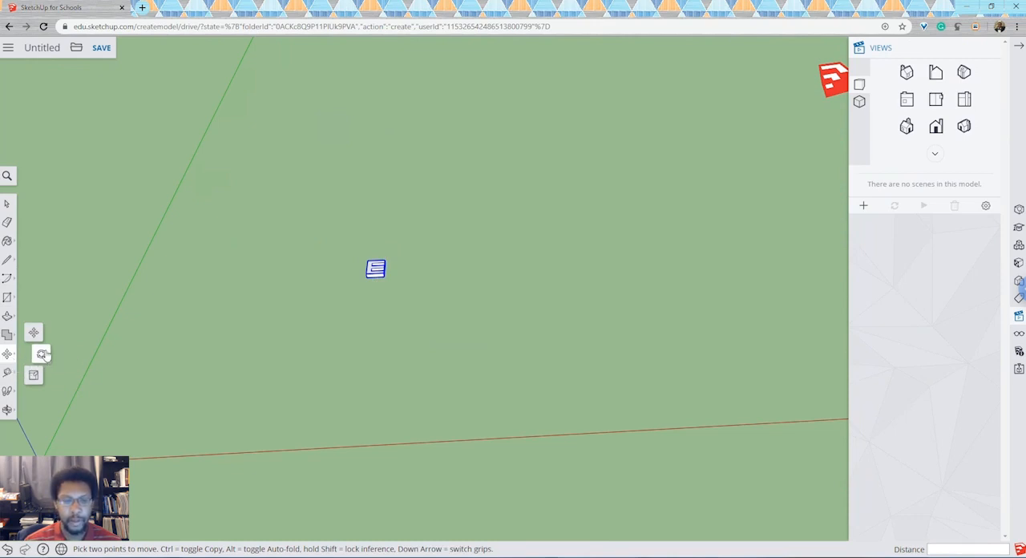
click(42, 354)
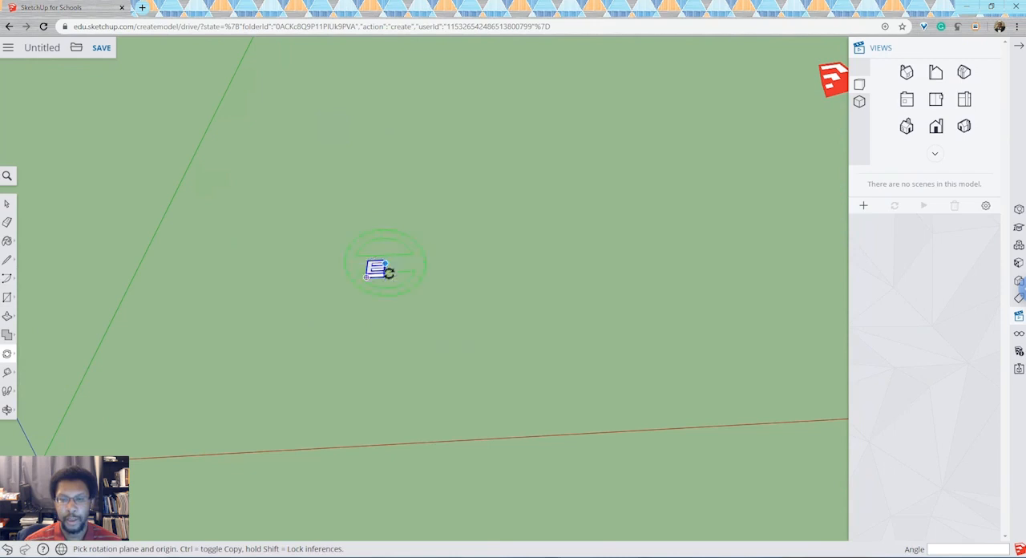
scroll(372, 279, up, 3)
scroll(372, 279, up, 5)
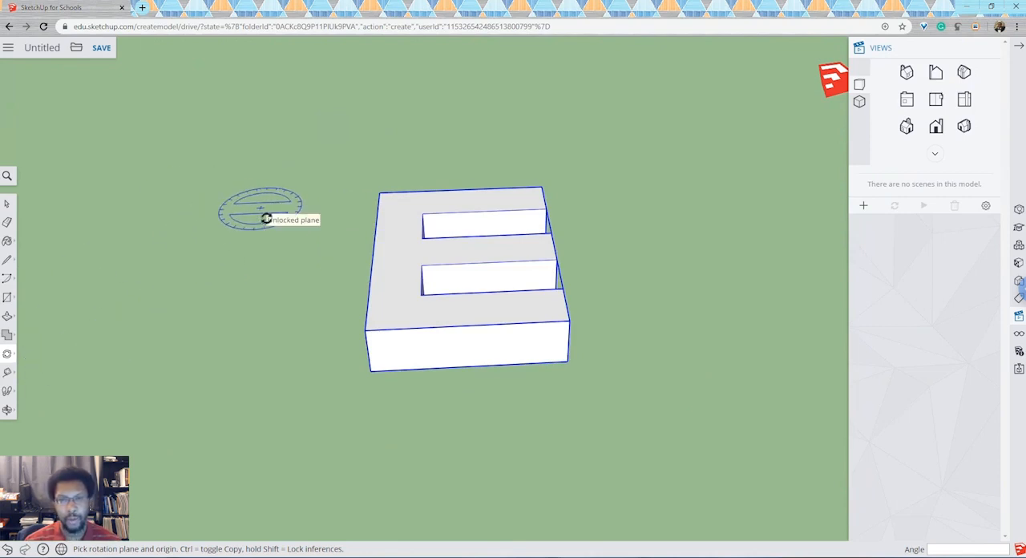
click(371, 343)
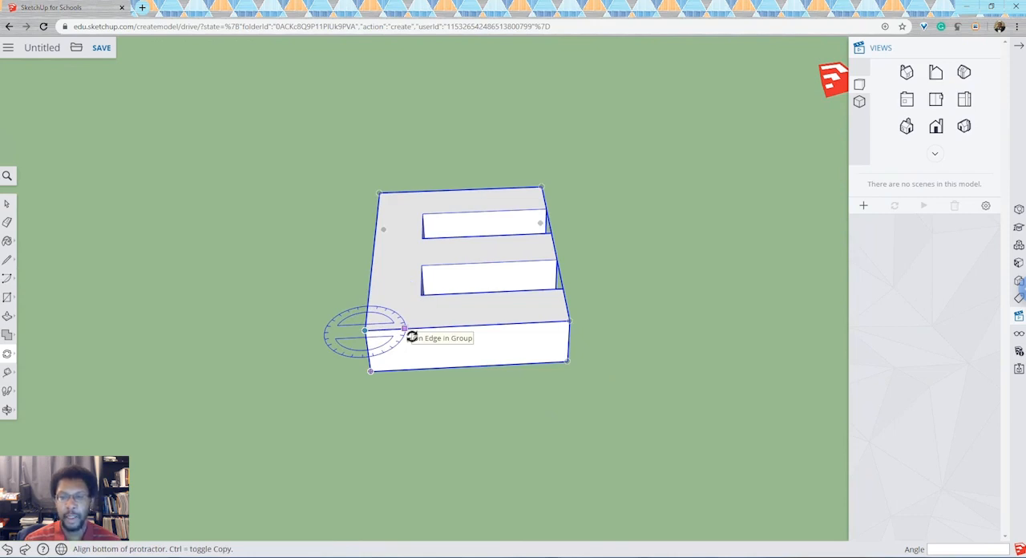
scroll(411, 337, down, 10)
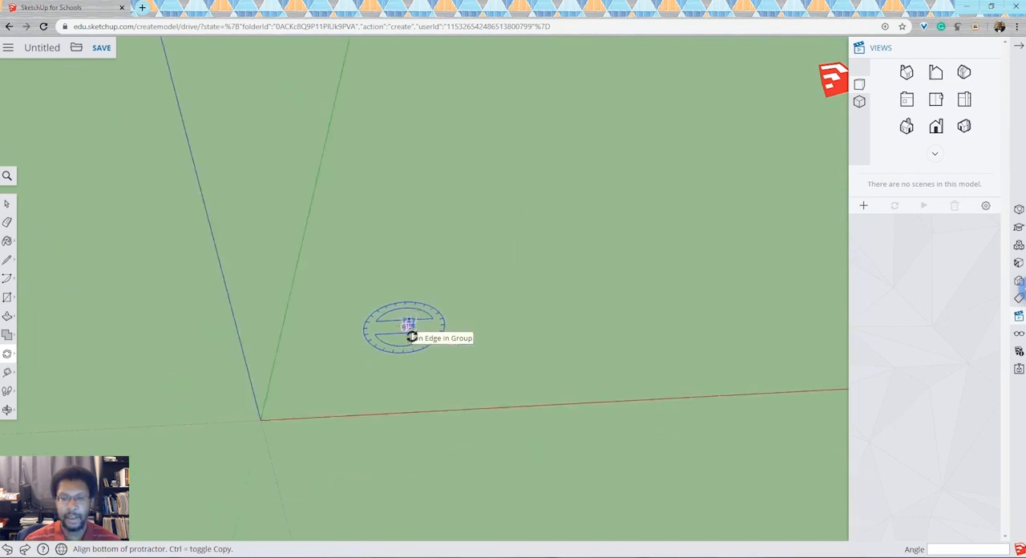
scroll(411, 337, down, 2)
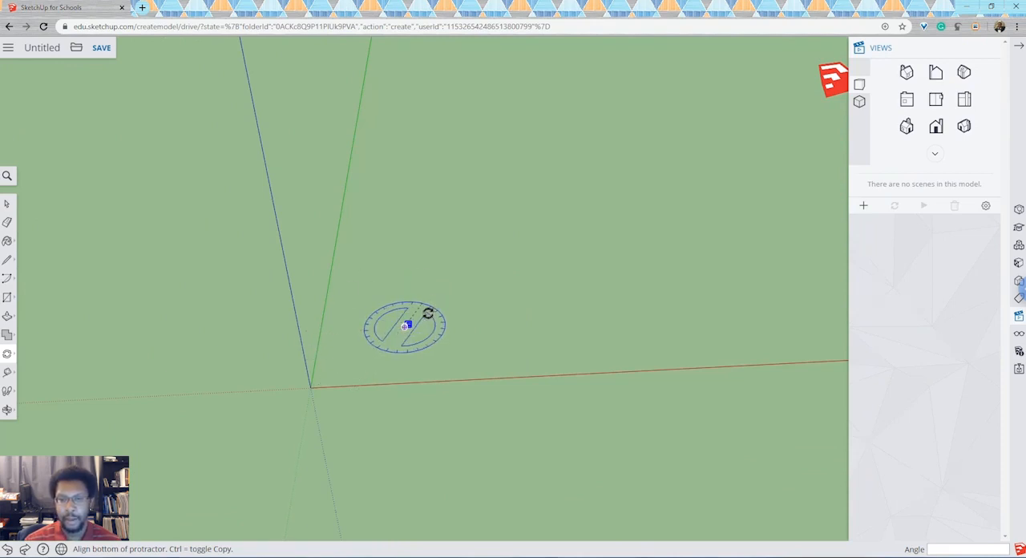
scroll(428, 314, up, 3)
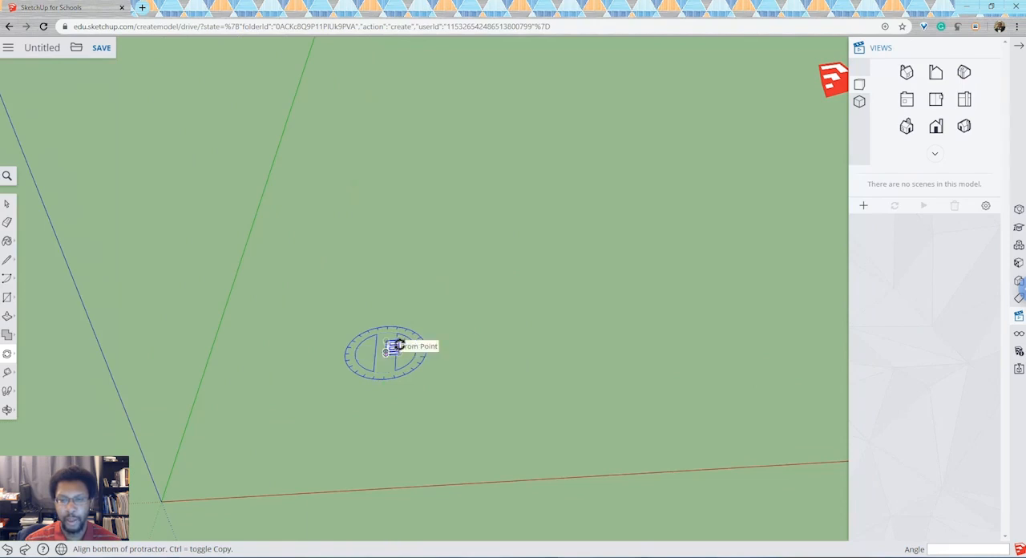
scroll(400, 345, up, 2)
scroll(400, 345, down, 5)
scroll(400, 345, up, 5)
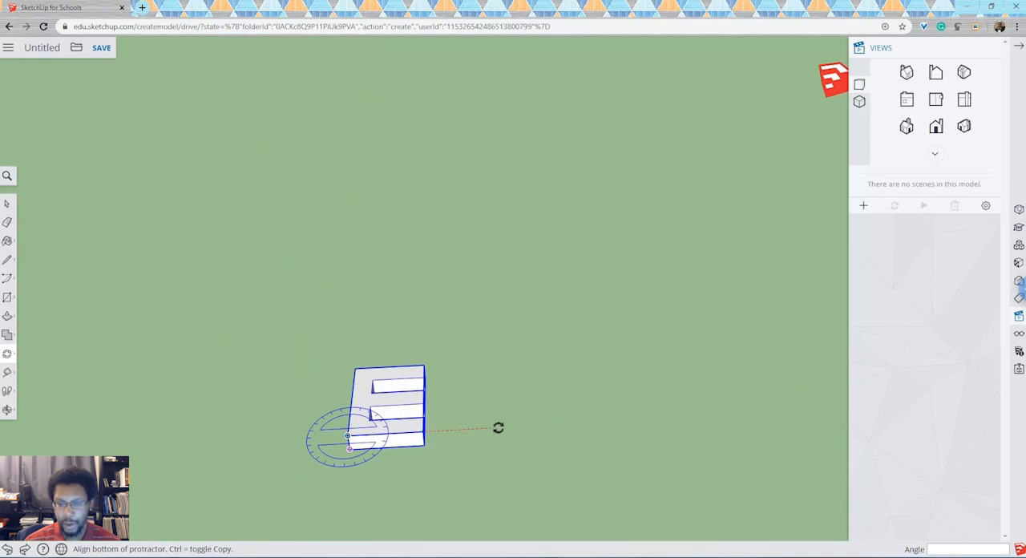
click(632, 430)
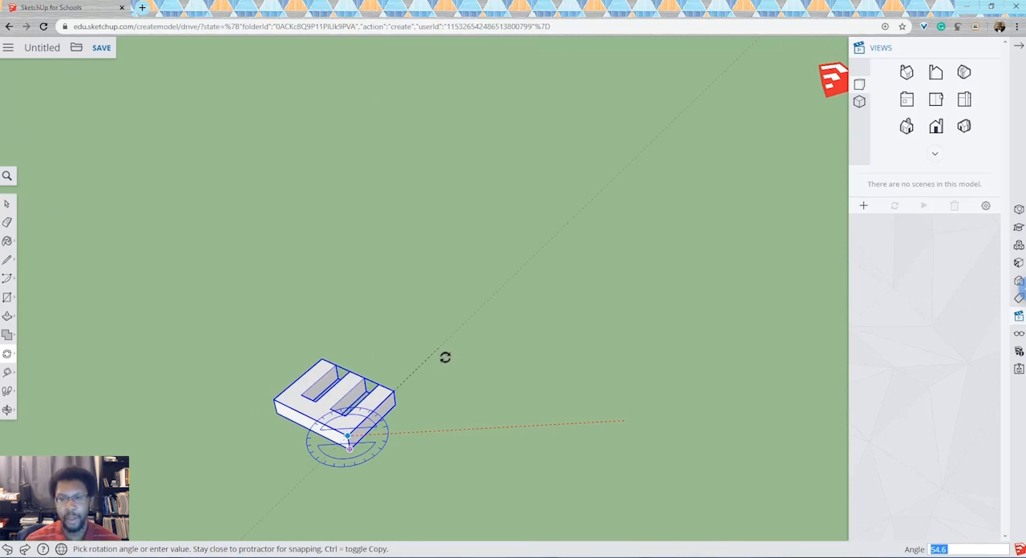
click(445, 357)
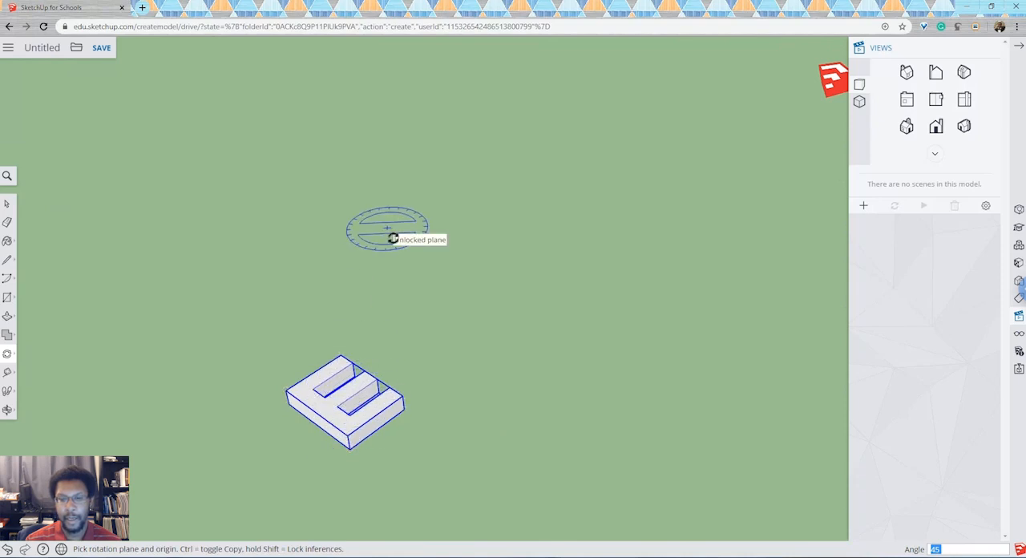
- Rotate the E group 90° in a vertical plane about the bottom arm's lower tip corner, standing it on its spine with arms up
scroll(391, 233, down, 10)
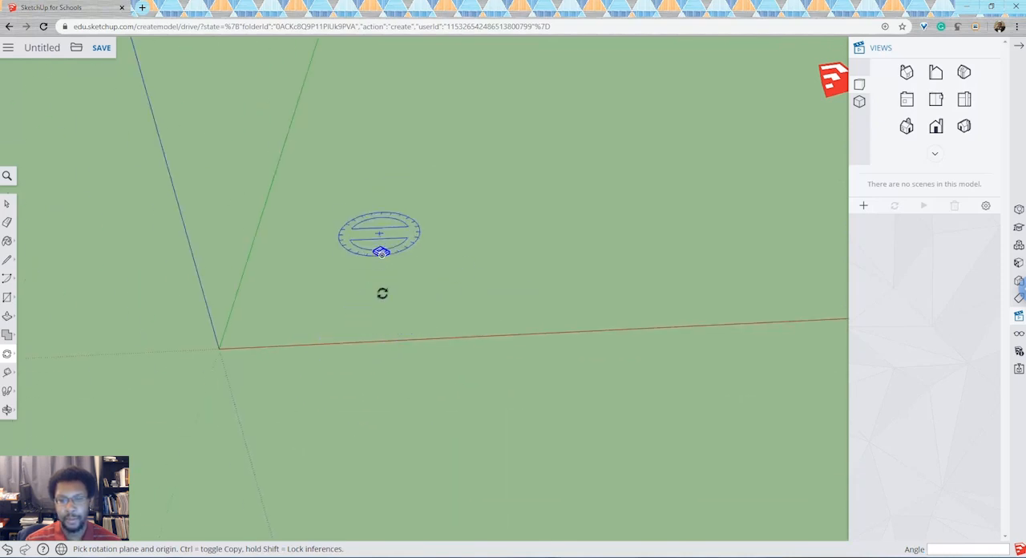
scroll(407, 252, up, 5)
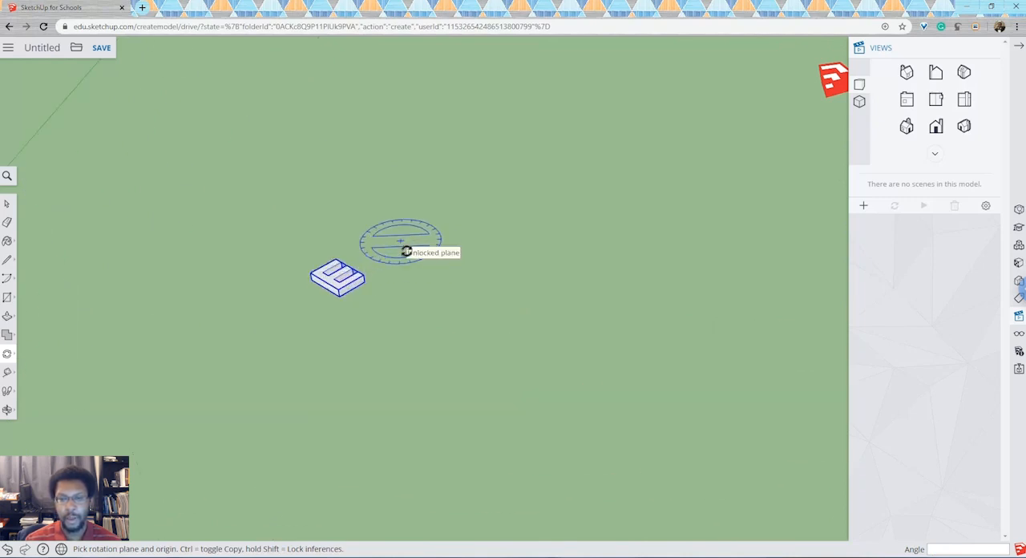
scroll(407, 251, up, 3)
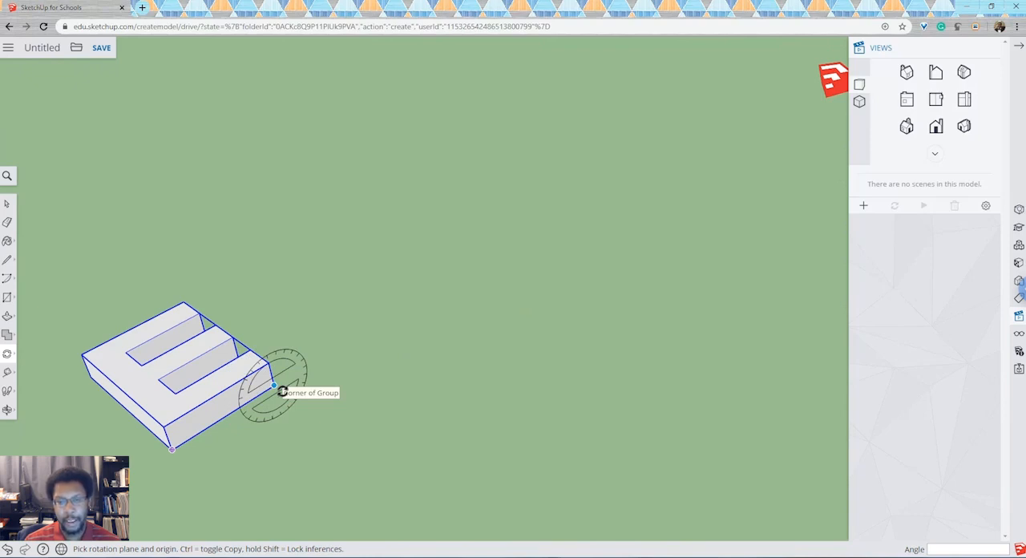
click(277, 388)
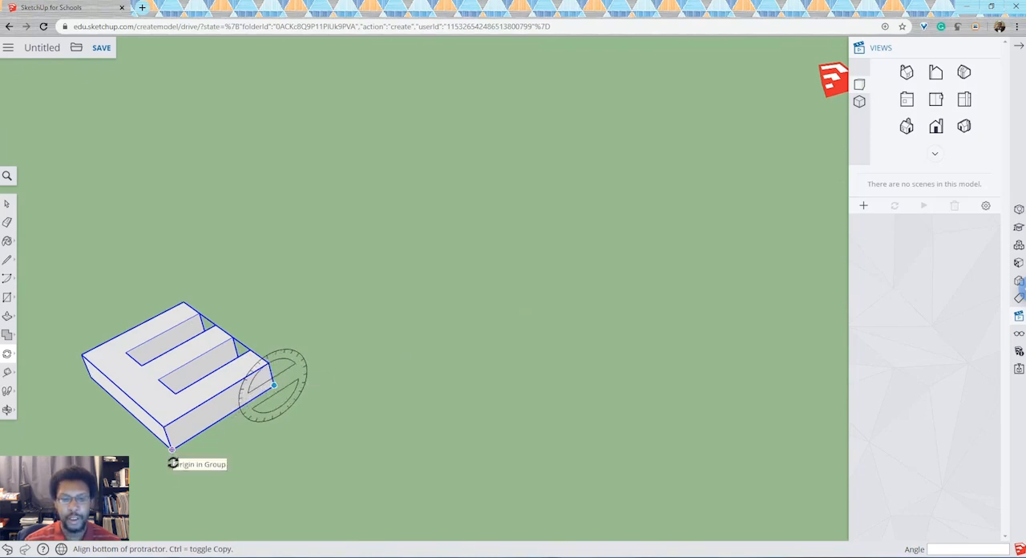
click(255, 296)
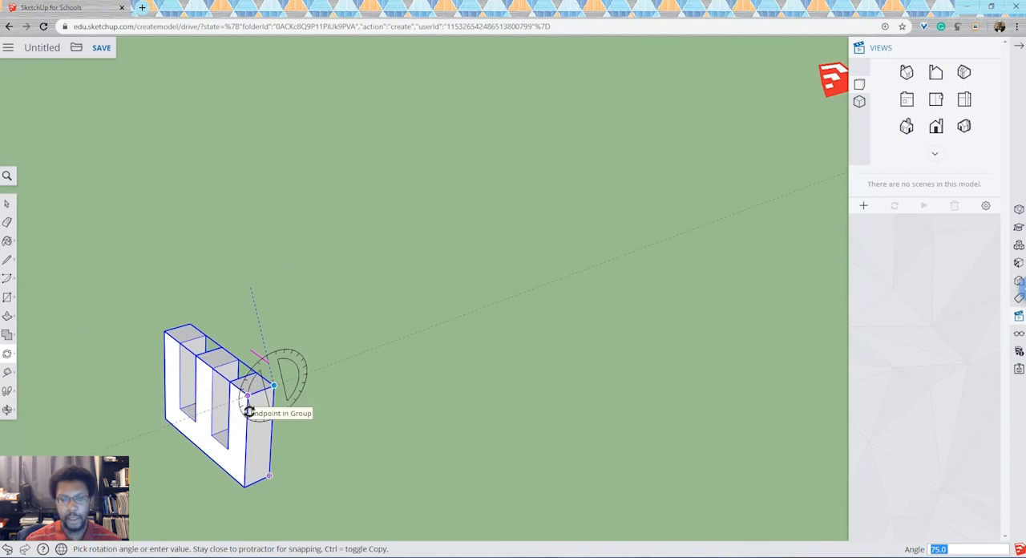
click(249, 411)
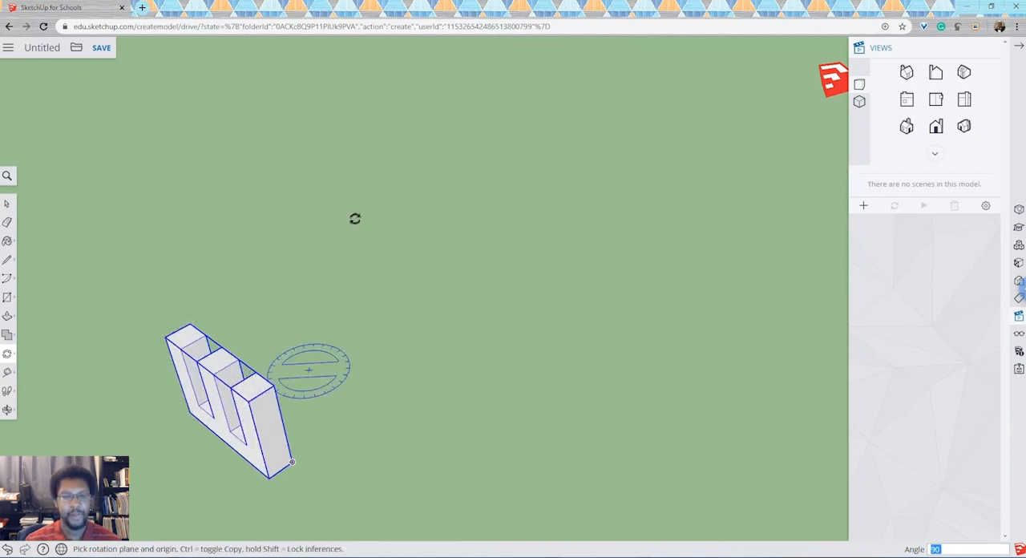
- Move the upright E group by its lower corner about 1464 mm onto the axes origin
scroll(390, 151, down, 5)
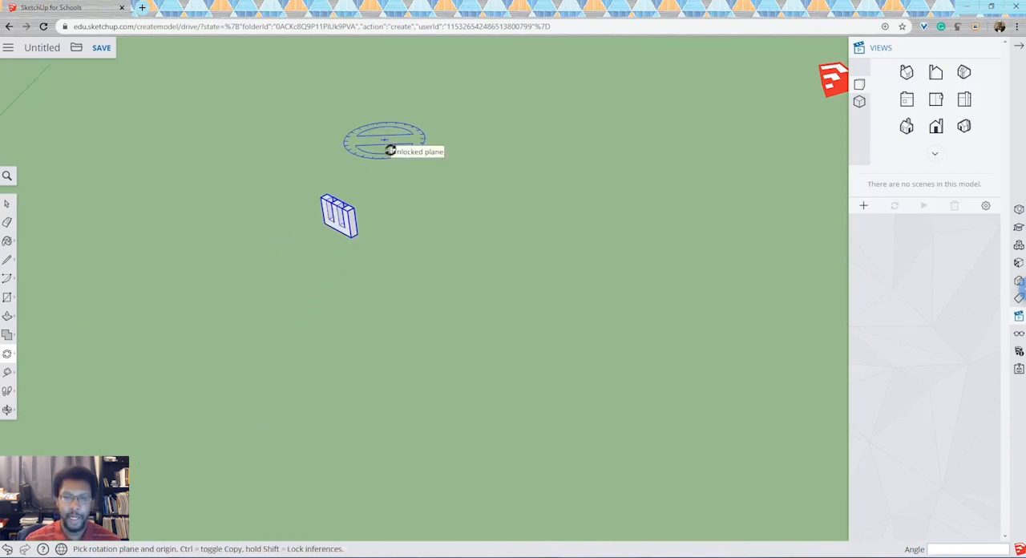
scroll(390, 151, down, 3)
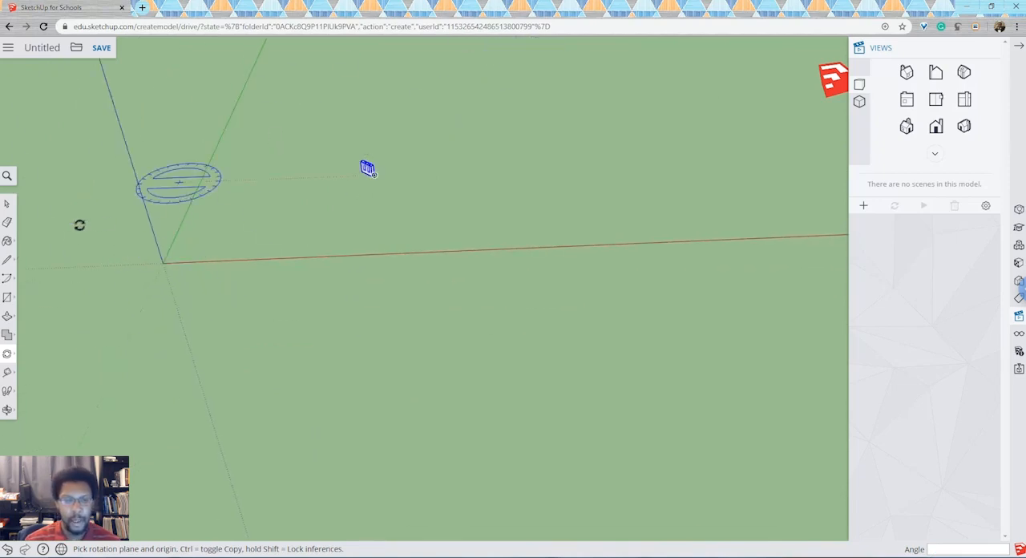
click(11, 359)
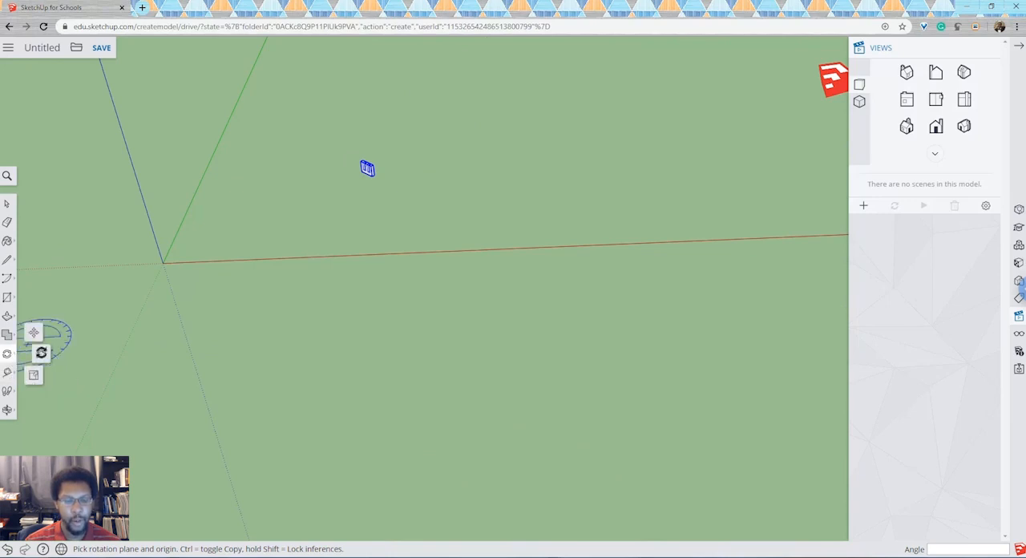
click(35, 334)
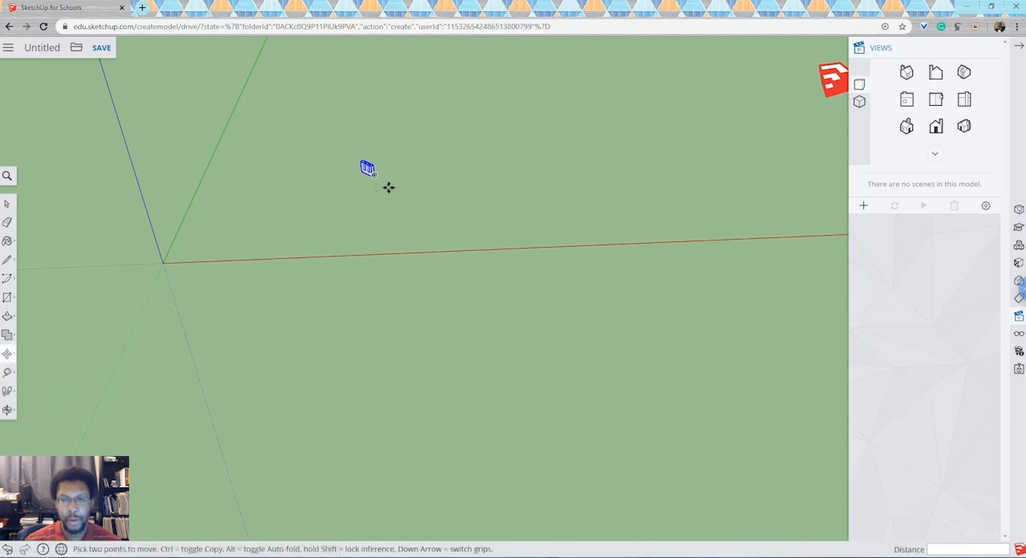
scroll(384, 186, up, 3)
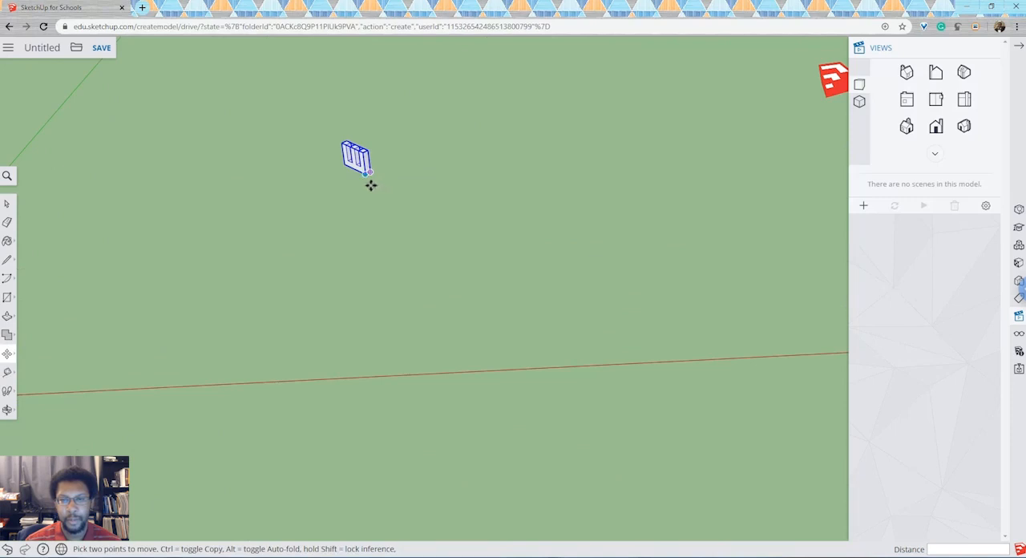
scroll(374, 181, down, 5)
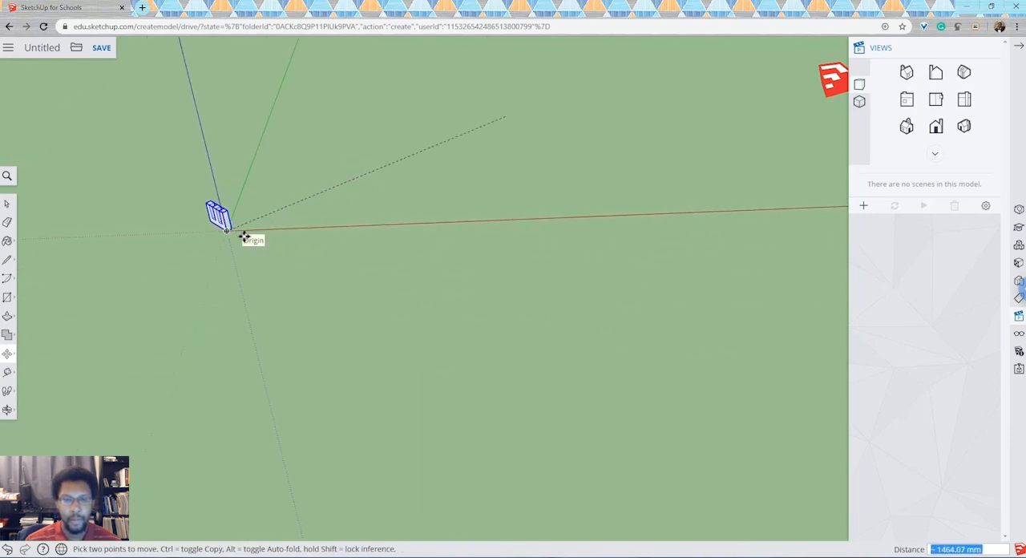
scroll(243, 236, up, 4)
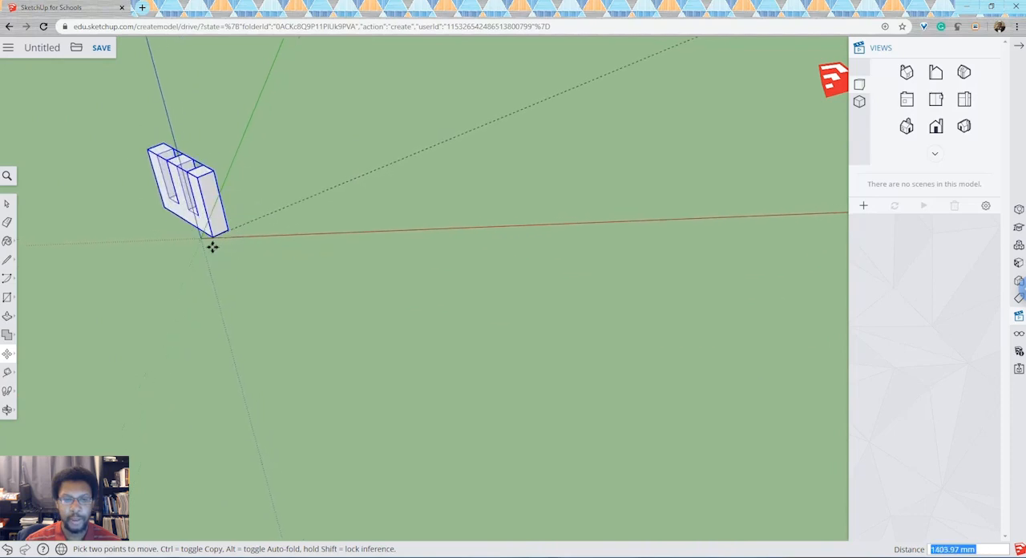
- Orbit around the upright E at the origin to examine its placement against the axes
click(7, 409)
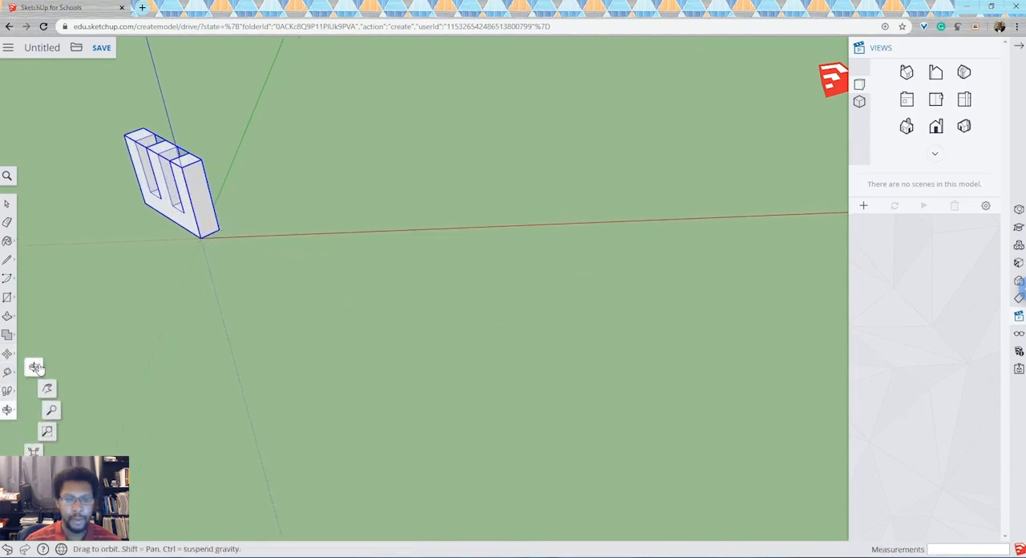
drag(233, 252, 297, 247)
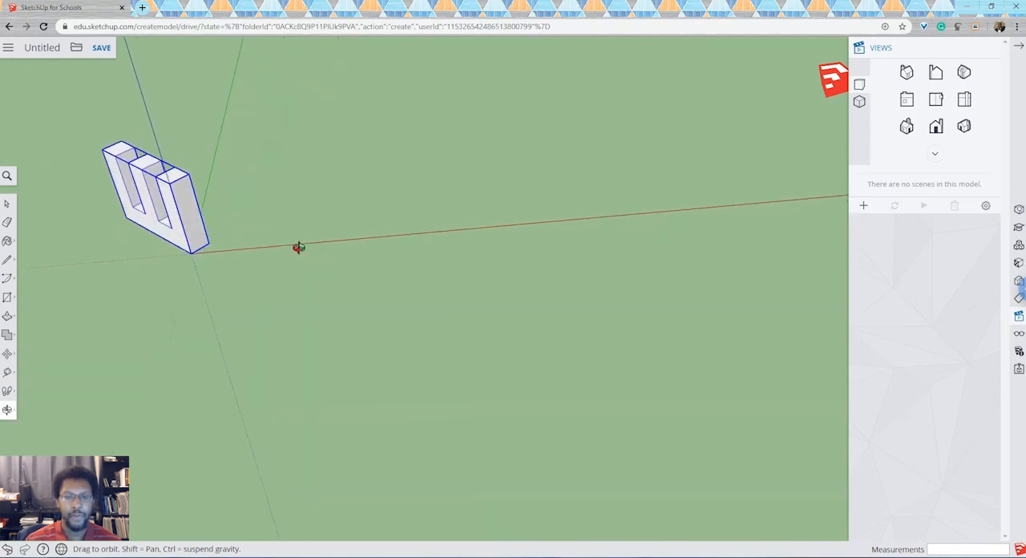
drag(153, 269, 130, 254)
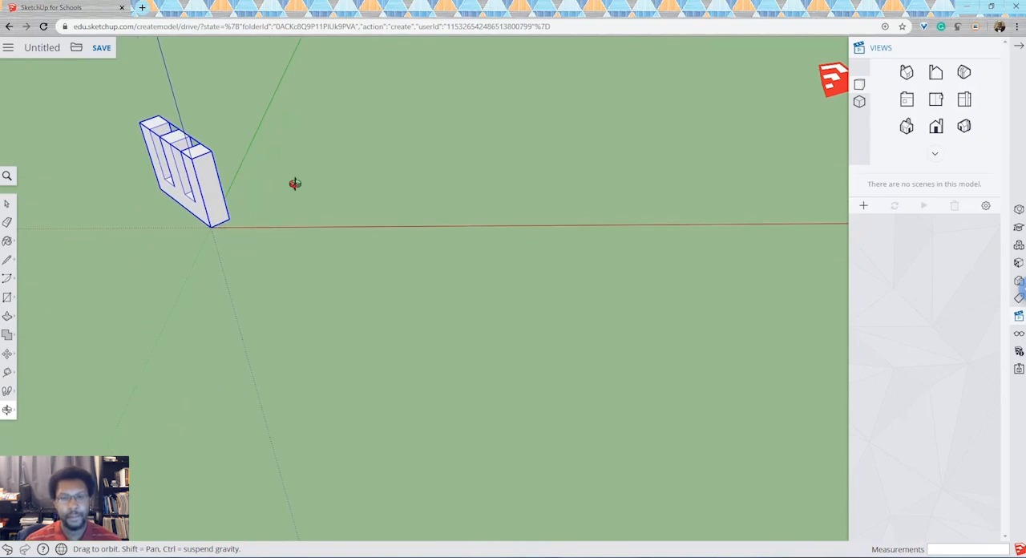
drag(293, 184, 264, 172)
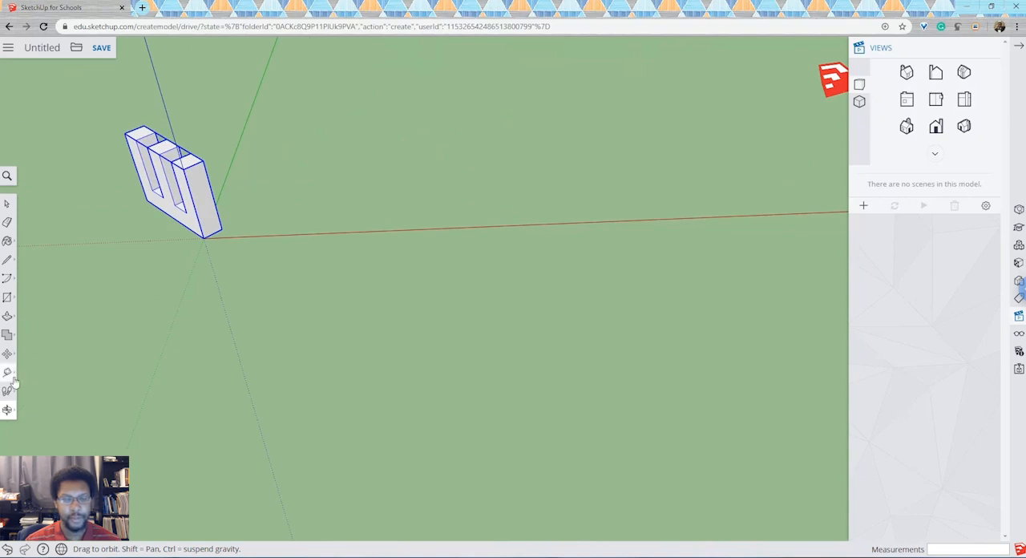